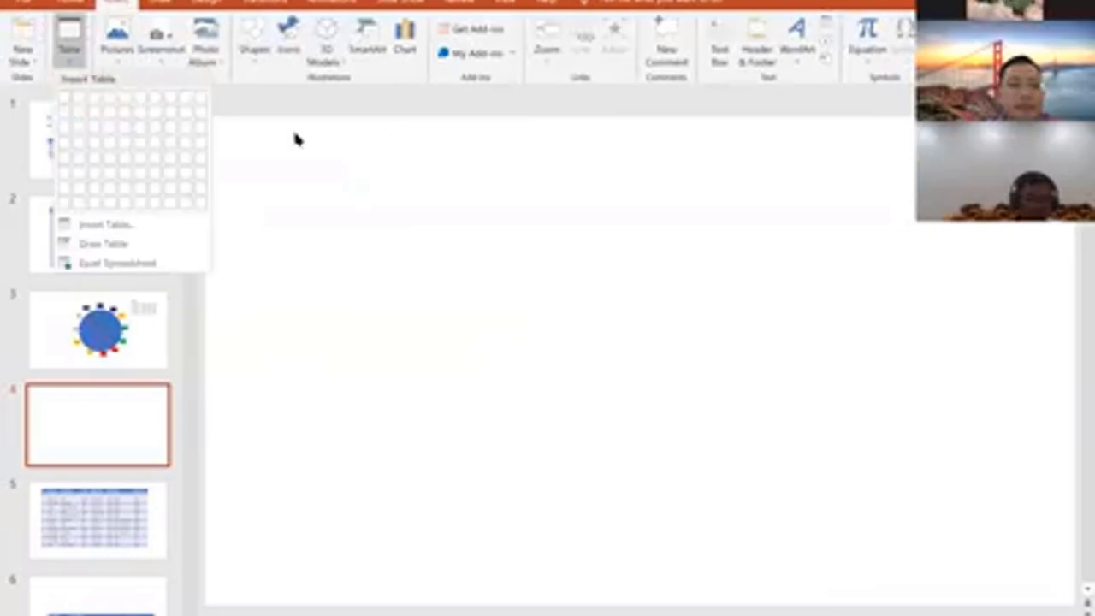
- Insert a 10-column, 8-row table on slide 4 and add two columns to the right of its eighth and ninth columns
click(190, 204)
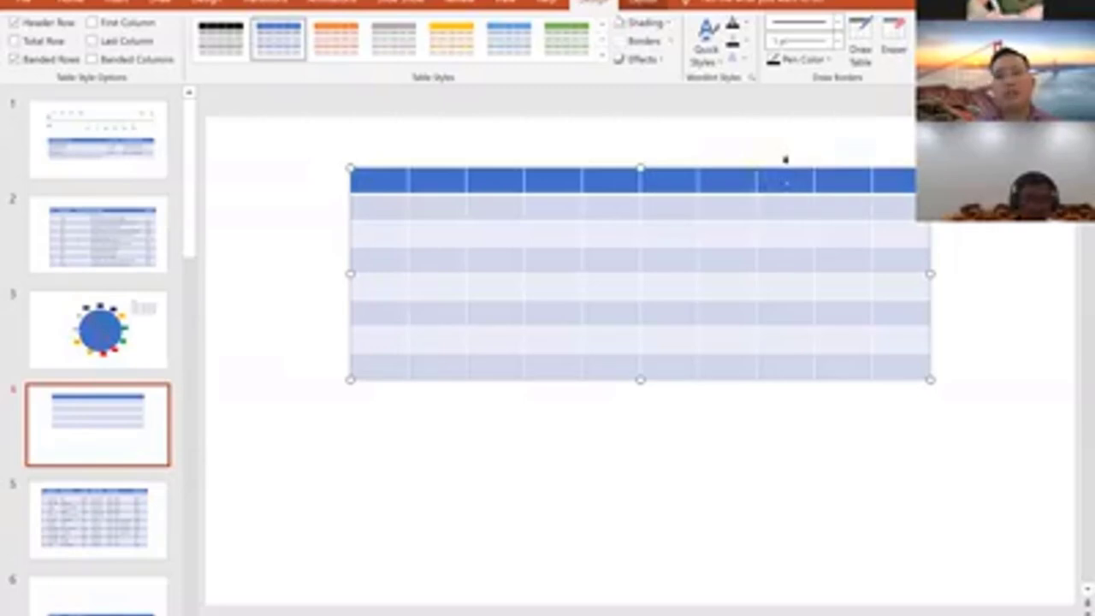
drag(785, 159, 838, 157)
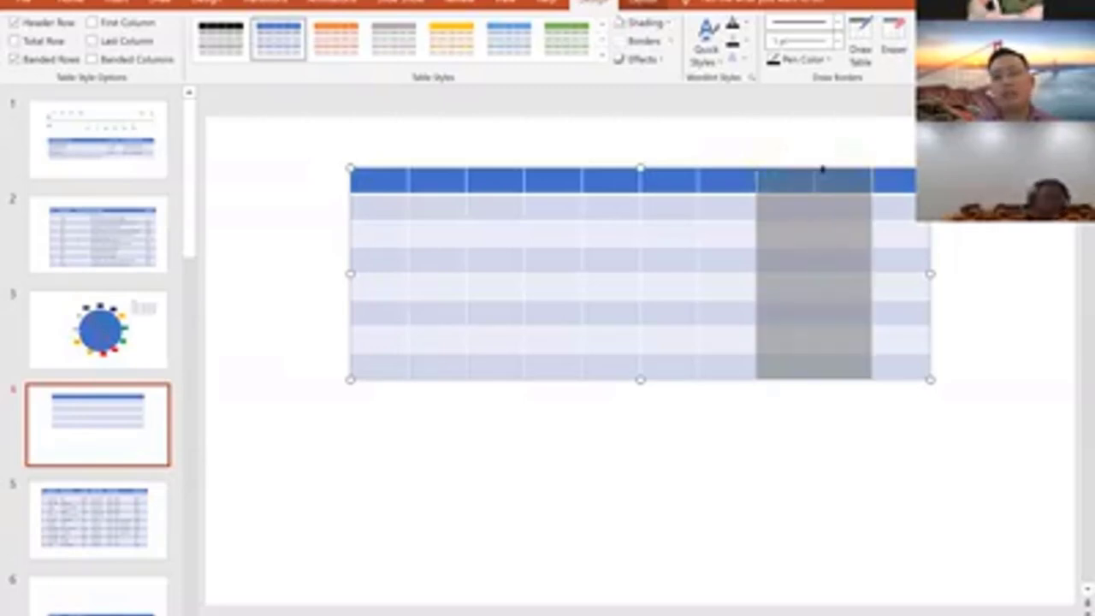
right_click(824, 170)
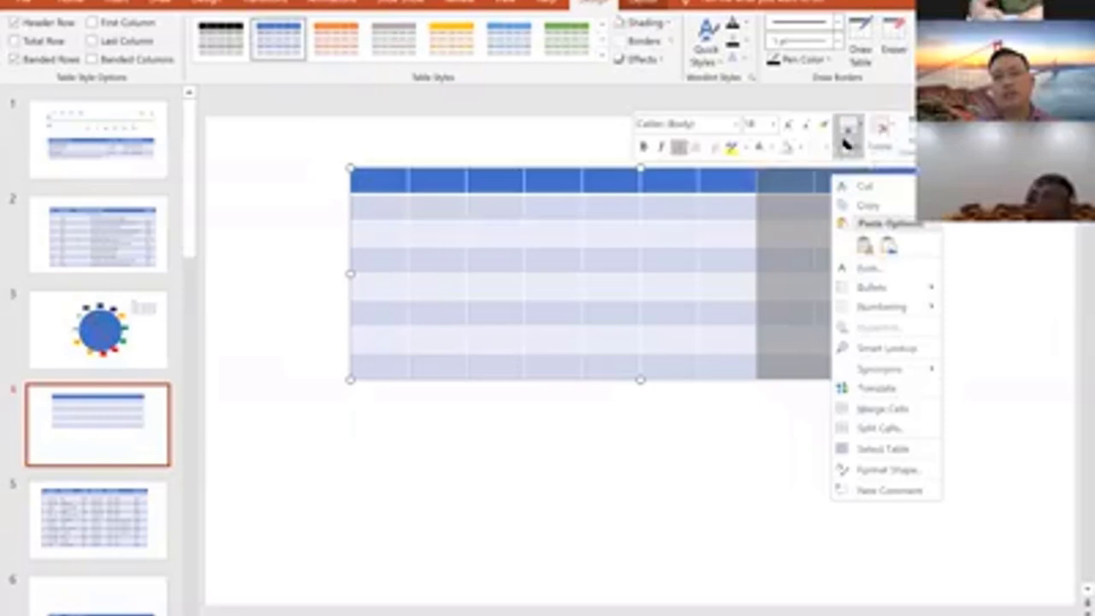
click(847, 140)
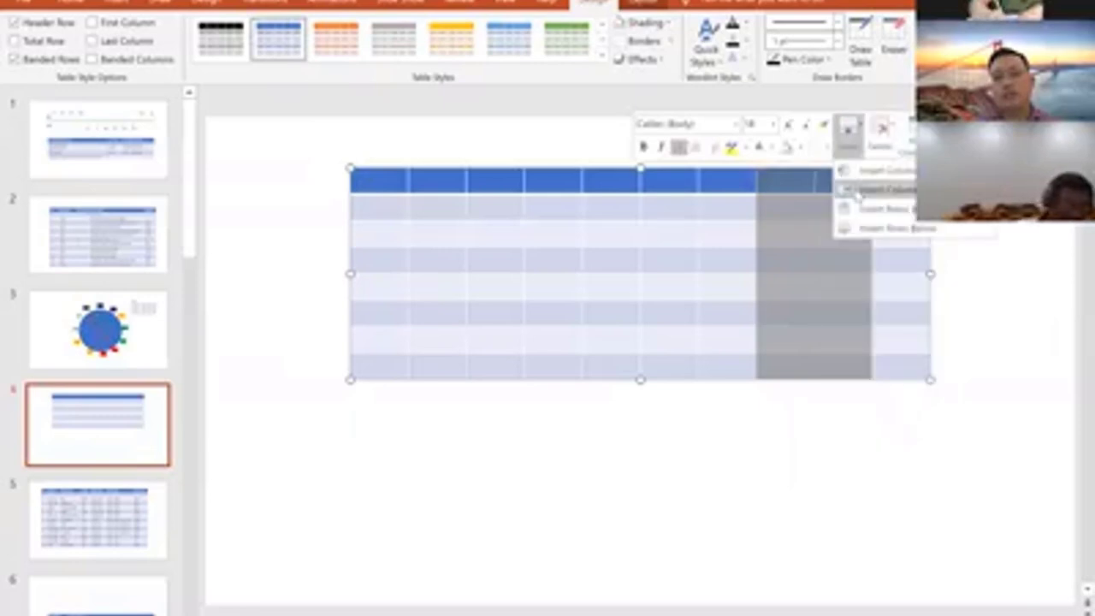
click(857, 190)
- Insert one more column beside the table's tenth column
click(807, 157)
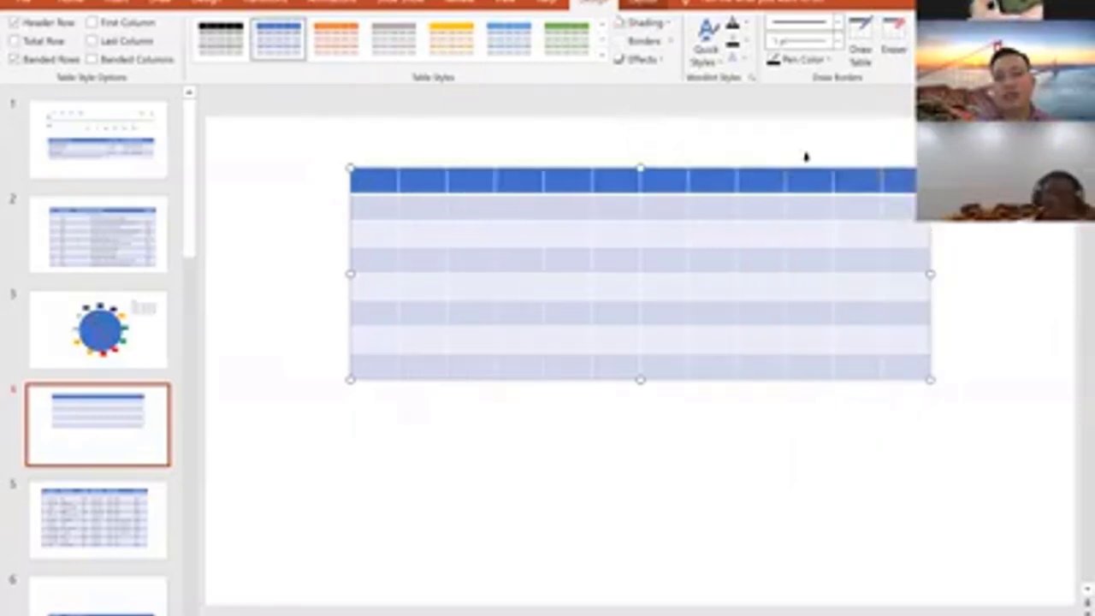
click(806, 178)
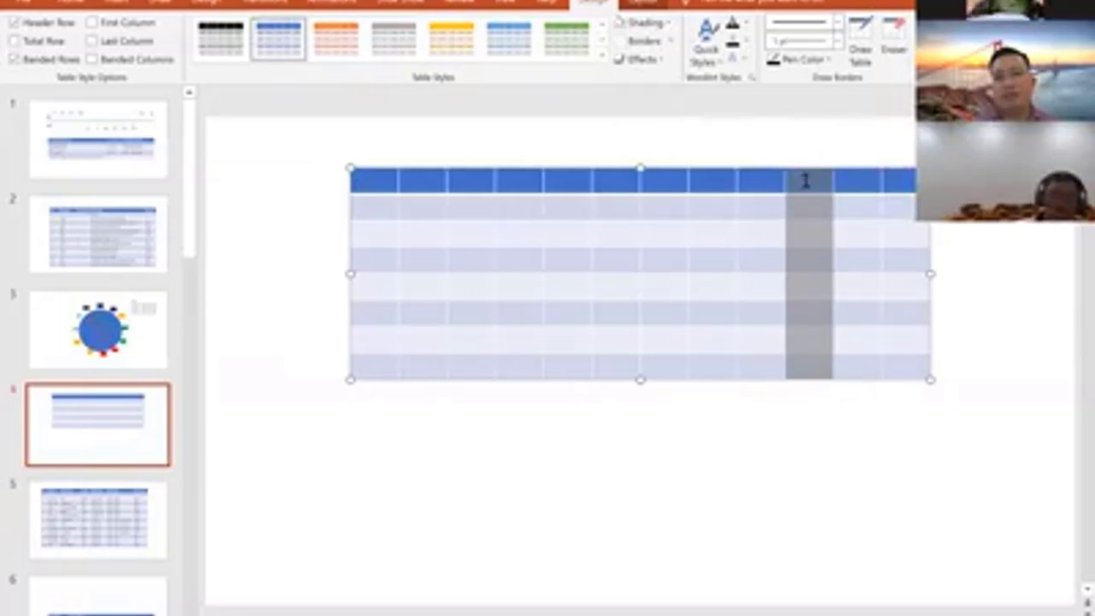
right_click(806, 178)
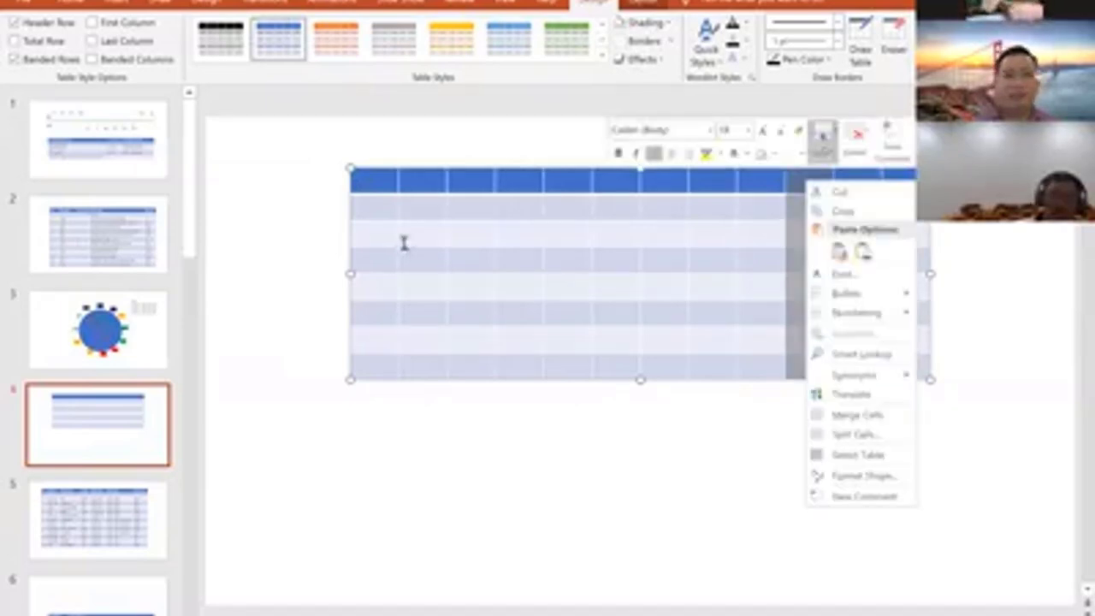
key(Escape)
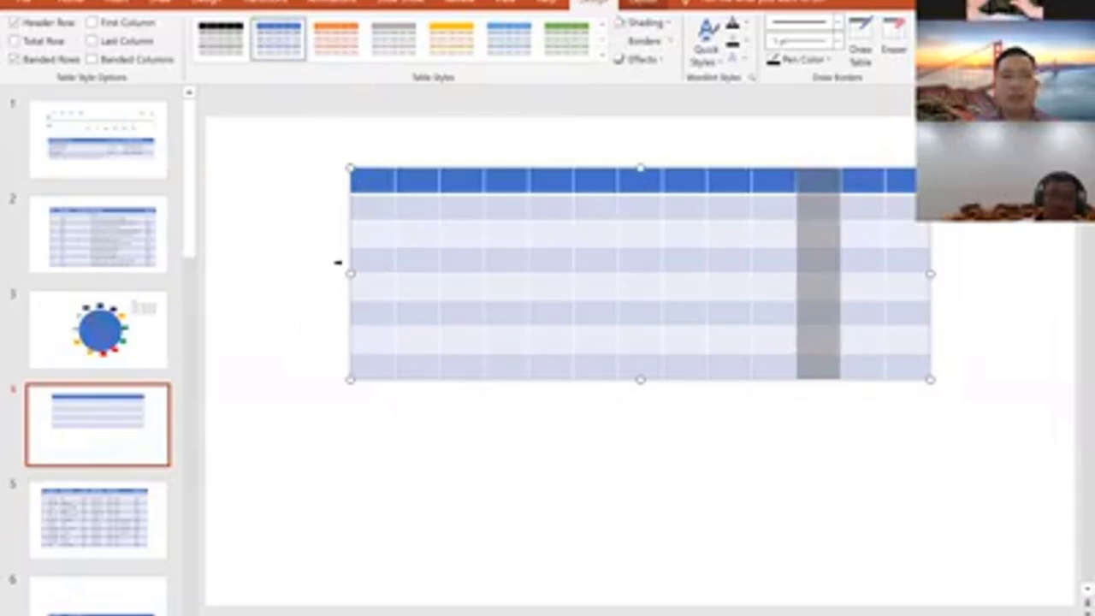
- Select the table's last five rows and insert five new rows above them
mouse_move(341, 261)
mouse_down()
mouse_move(342, 362)
mouse_move(330, 354)
mouse_up()
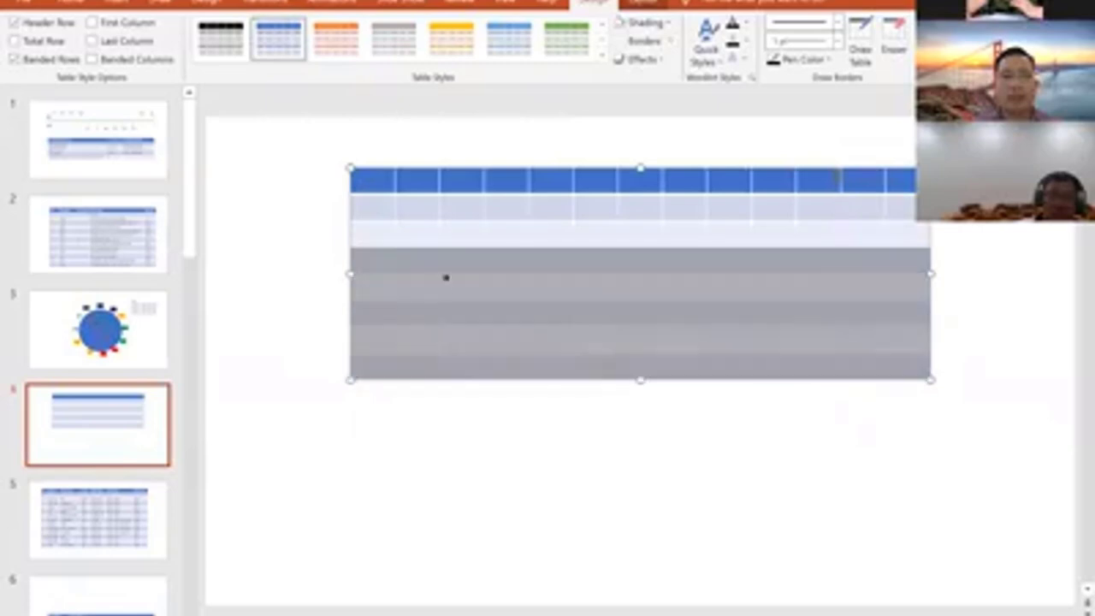
drag(445, 278, 342, 261)
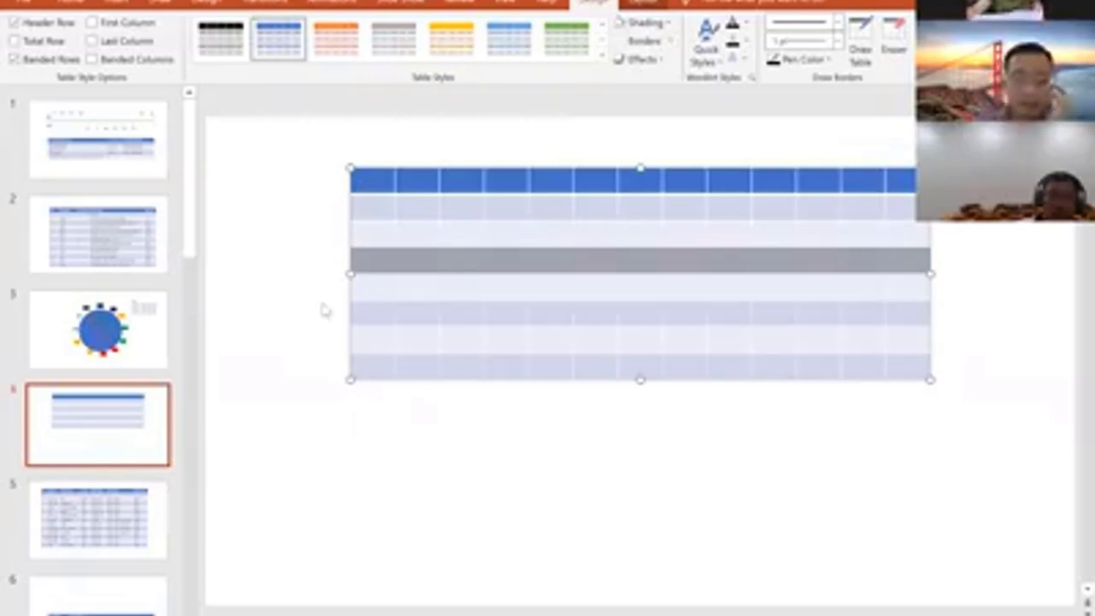
click(327, 277)
click(342, 262)
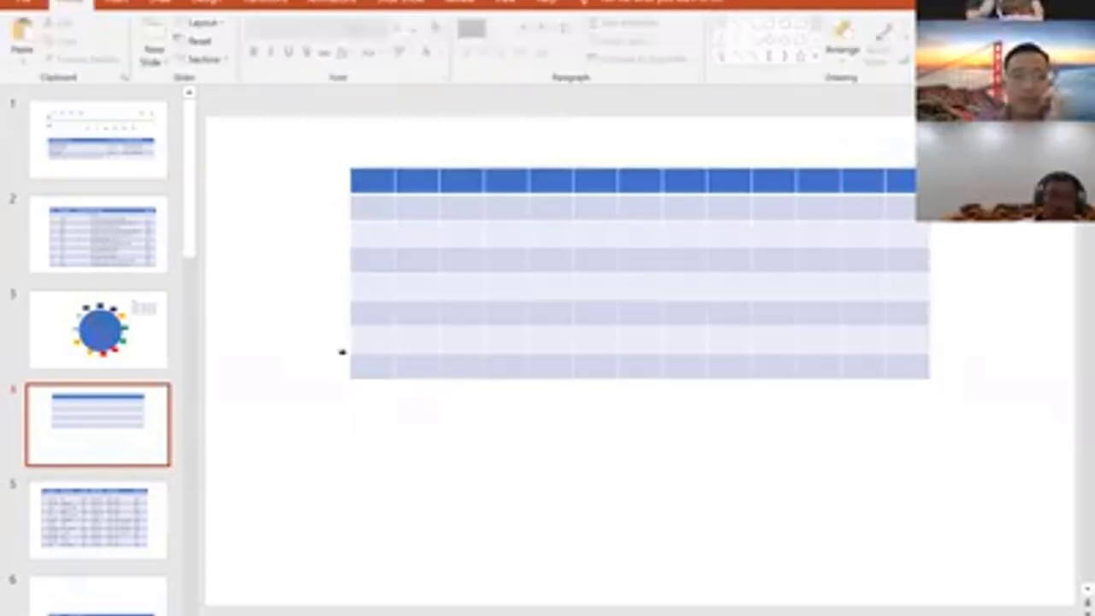
drag(385, 378, 407, 366)
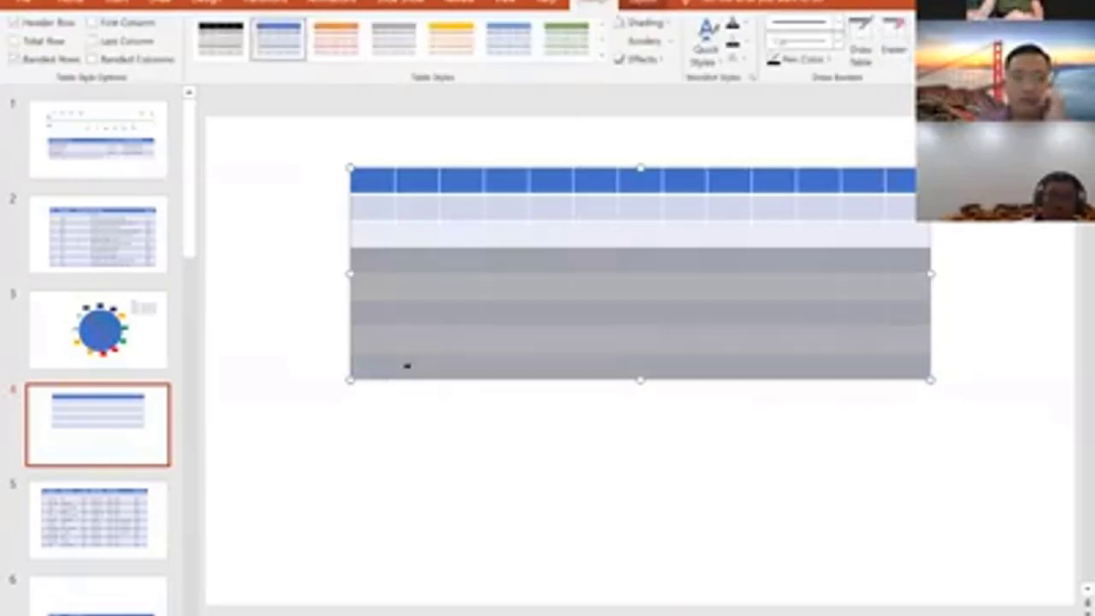
right_click(412, 369)
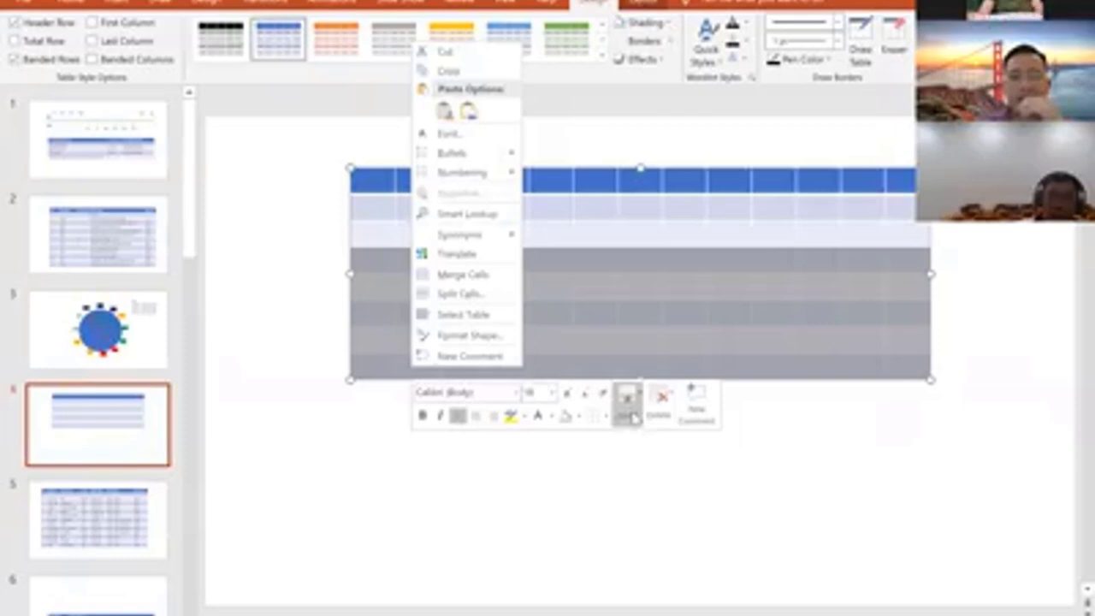
click(631, 408)
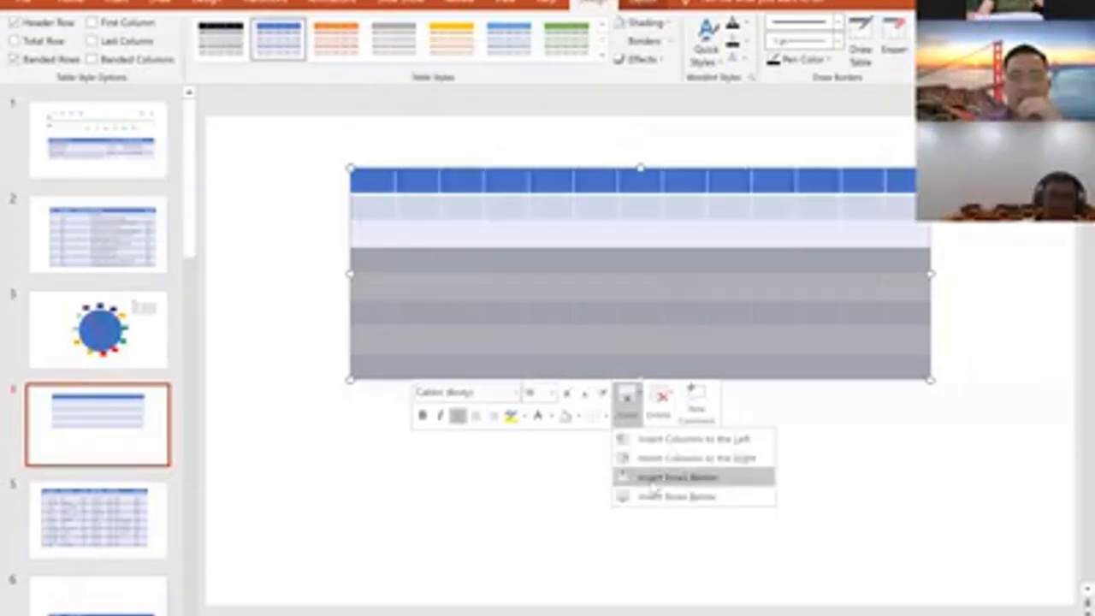
click(652, 482)
- Number the table's header cells 1 to 12, starting from the second column
click(412, 186)
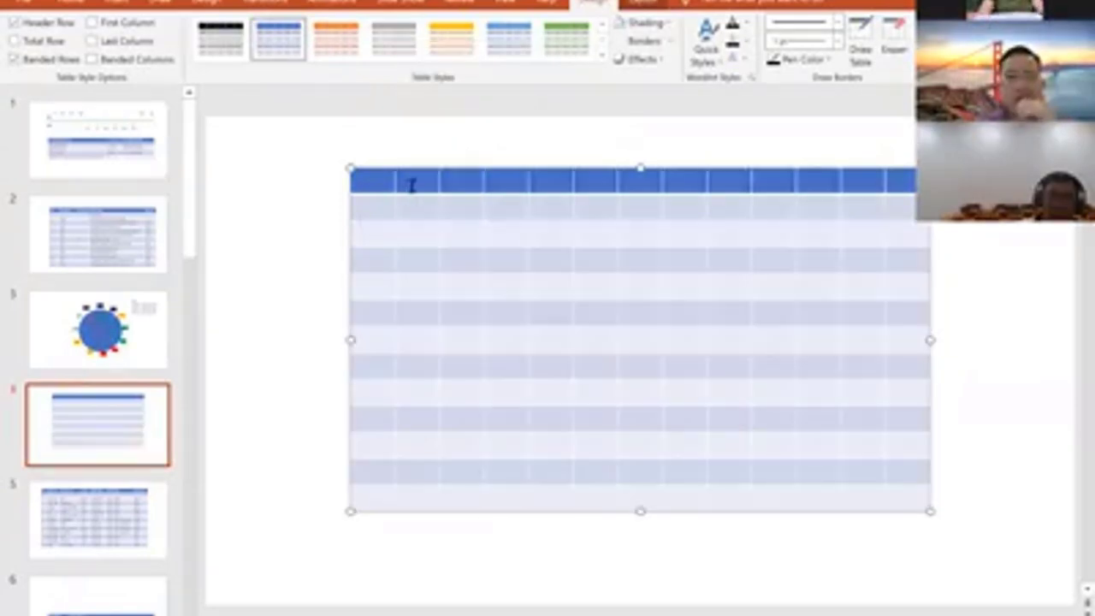
text(1)
key(Tab)
text(2)
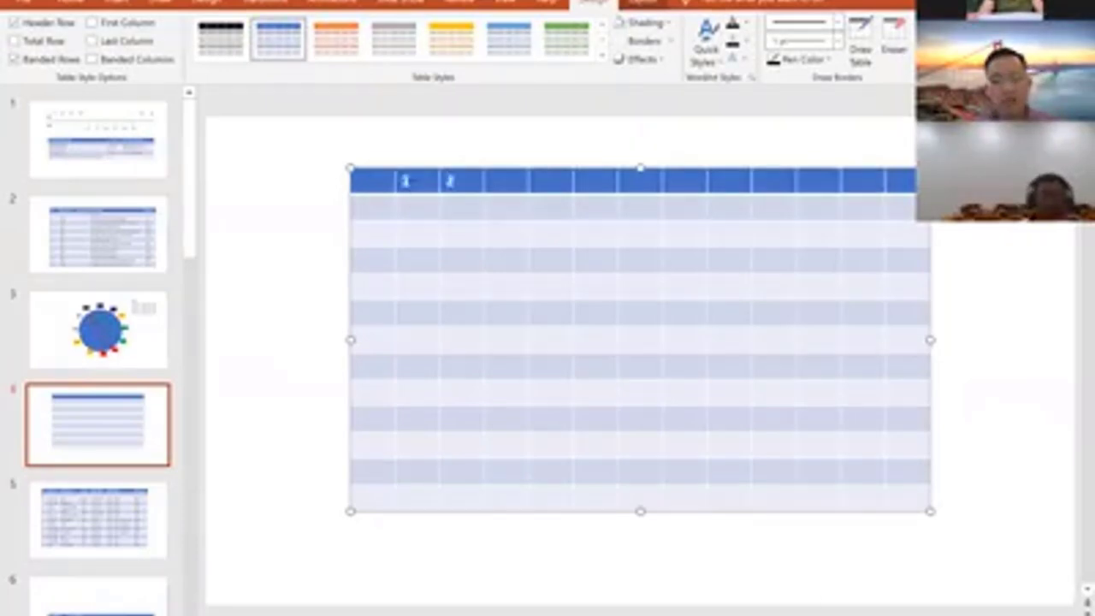
text(	3	4	5	6	7	8)
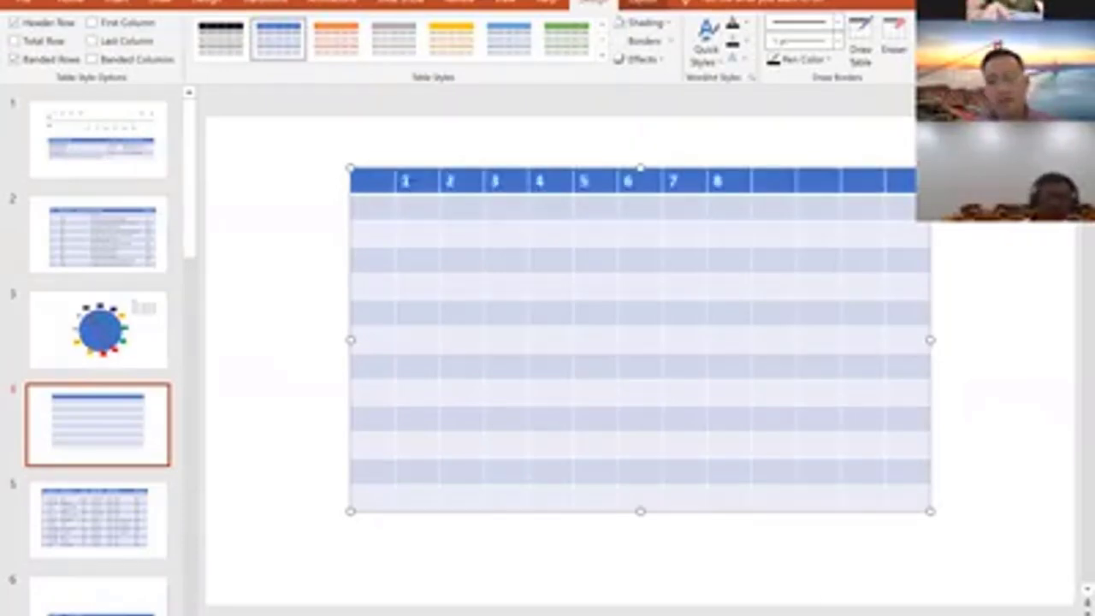
text(	9)
text(	1)
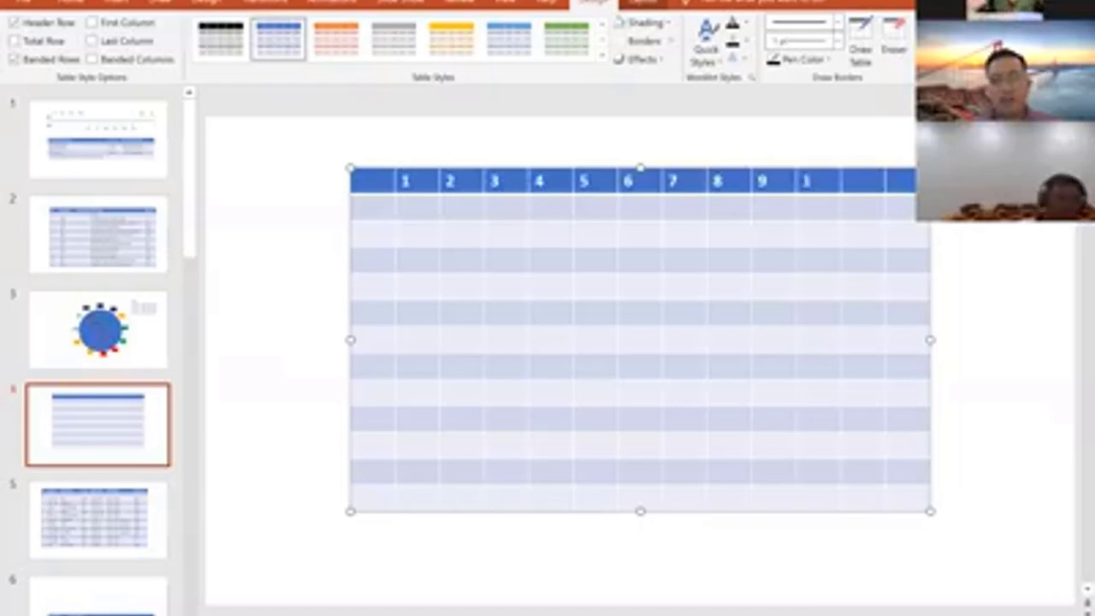
text(0)
key(Tab)
text(11)
key(Tab)
text(12)
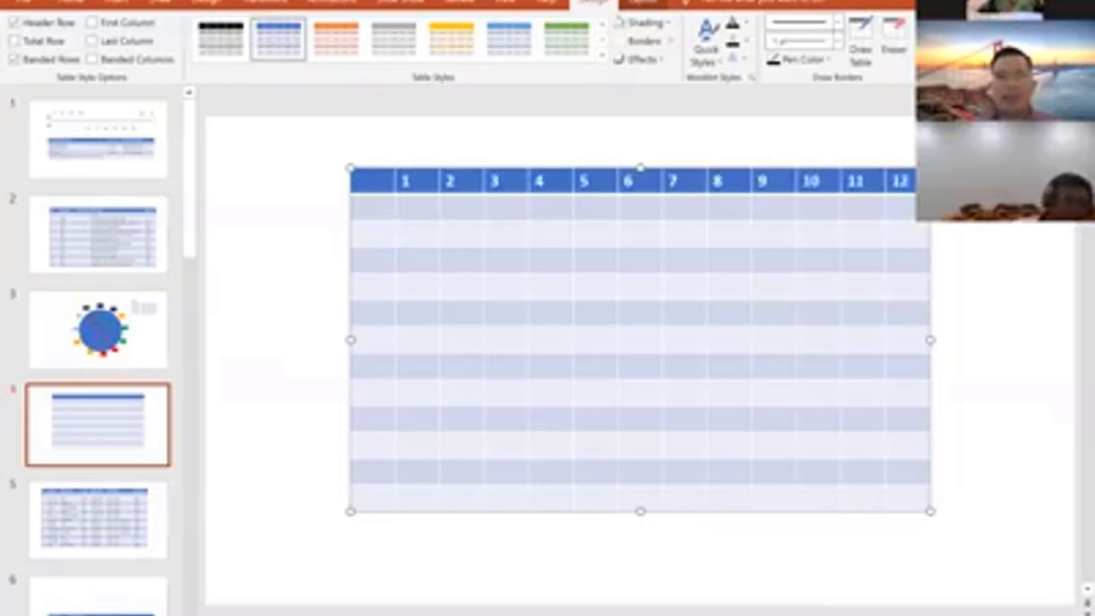
- Number the rows below the header 1 to 12 in the table's first column
key(Tab)
text(1)
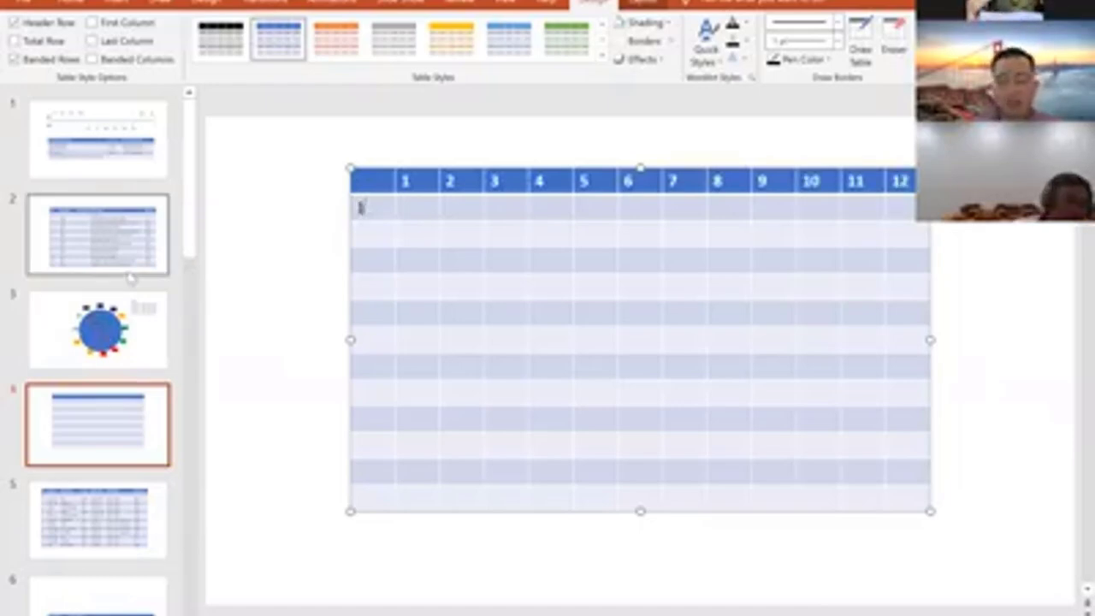
text(2)
key(Down)
text(3)
key(Down)
text(4)
key(Down)
text(5)
key(Down)
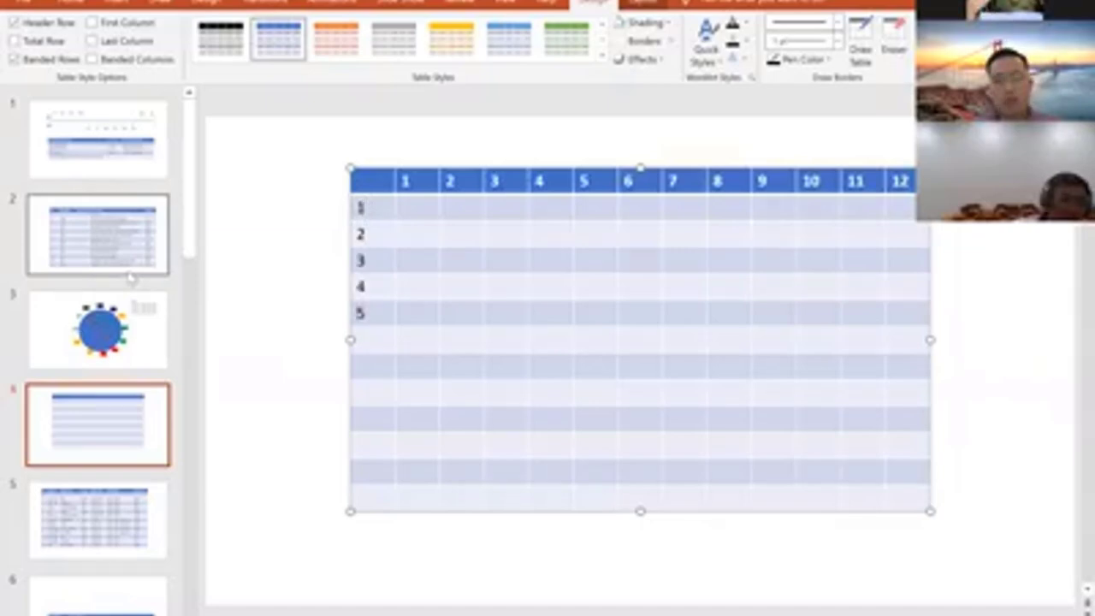
text(7)
key(Down)
text(8)
key(Down)
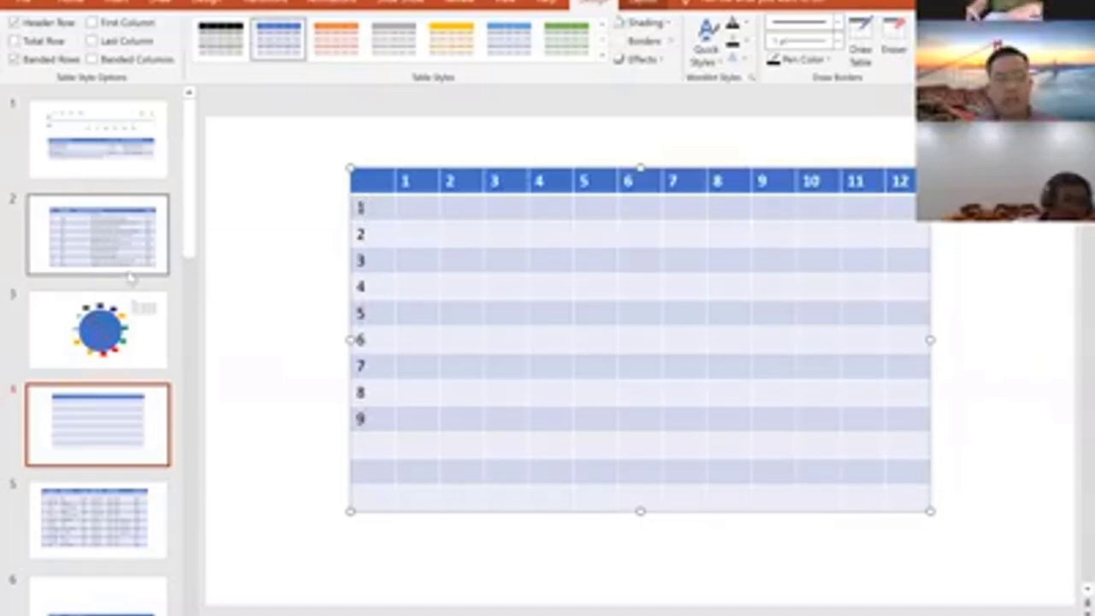
text(10)
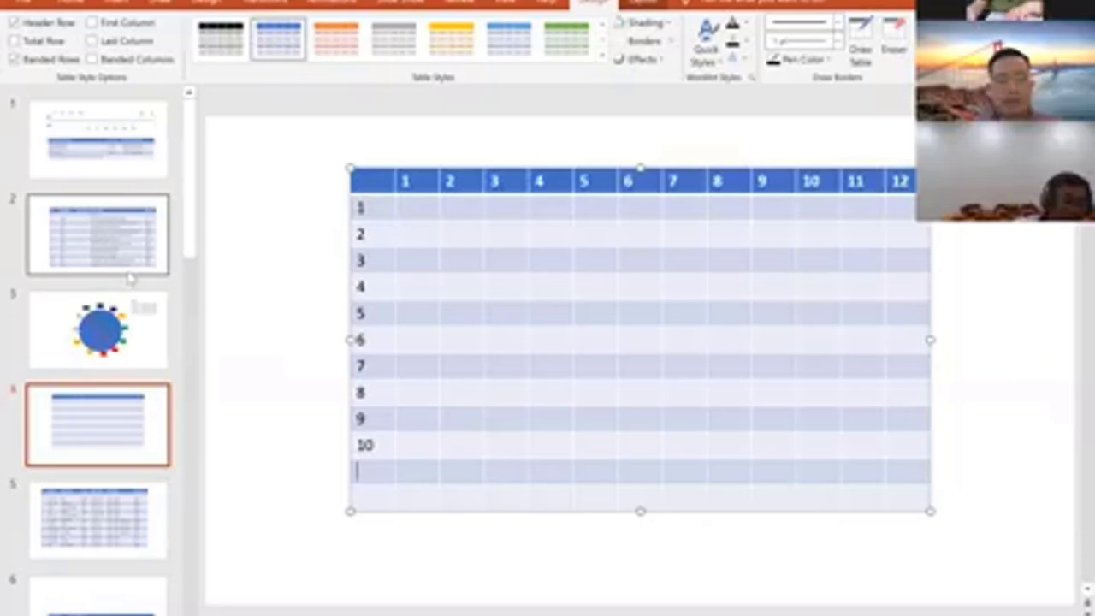
text(11)
key(Down)
text(12)
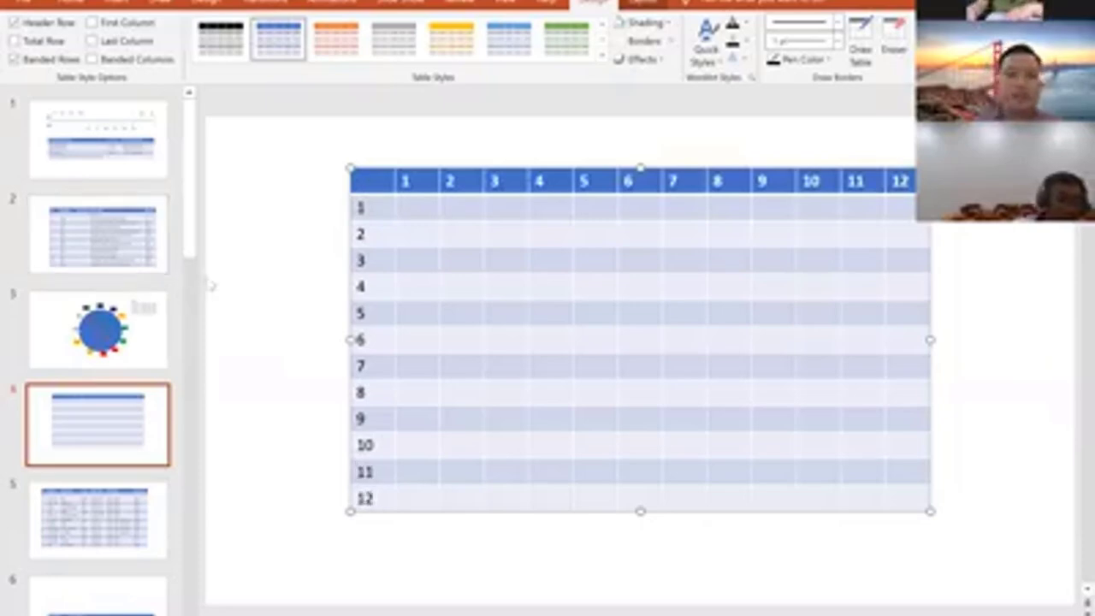
- Enter "Hòa" in row 1 under columns 1 and 2
click(423, 218)
text(HOa)
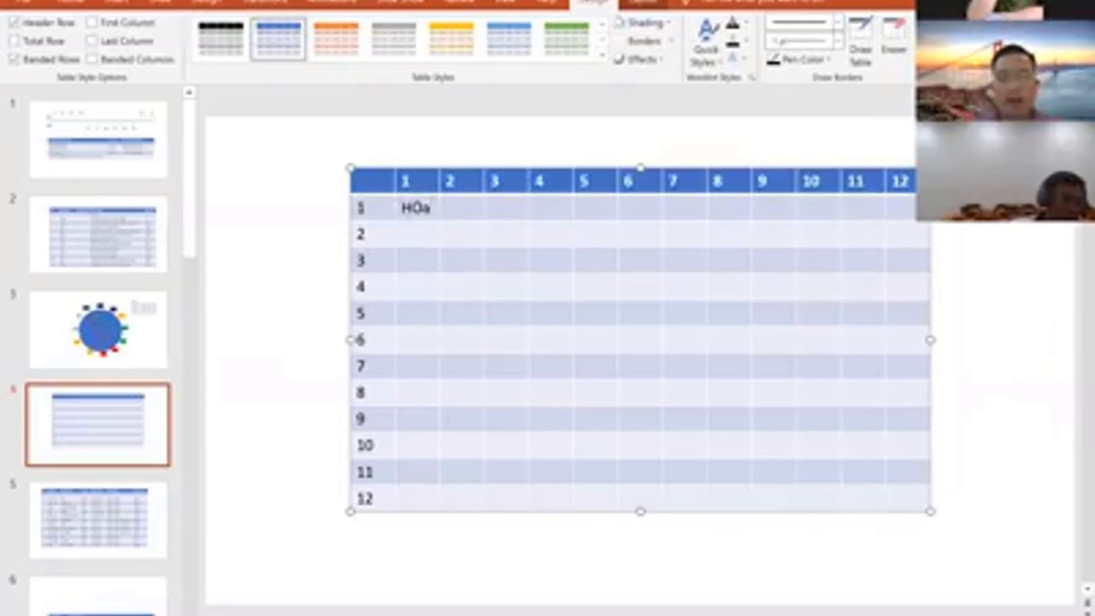
key(BackSpace)
key(BackSpace)
text(o)
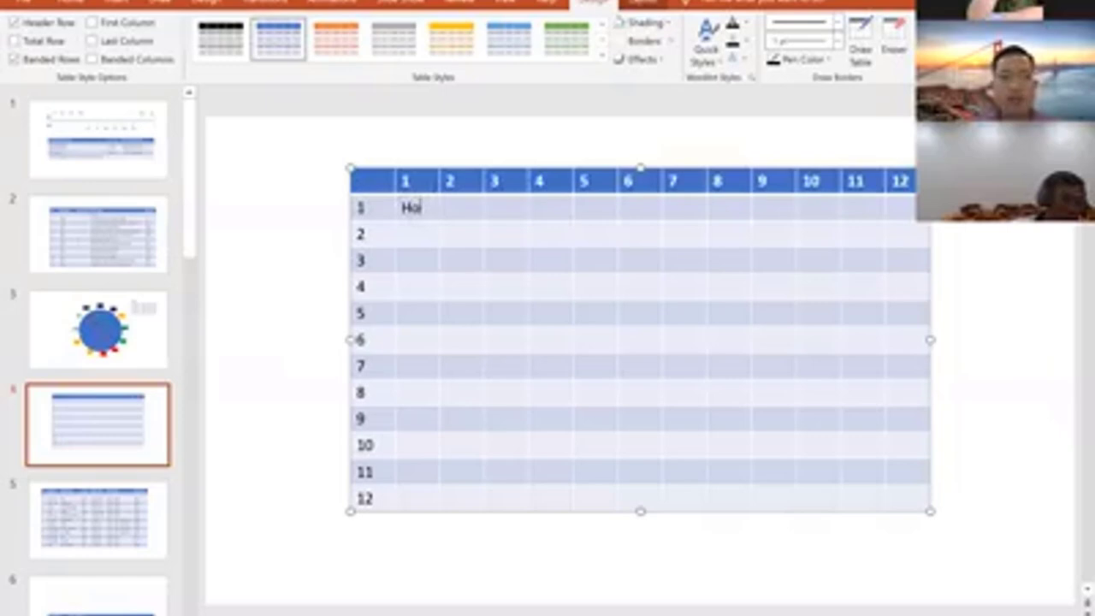
text(a)
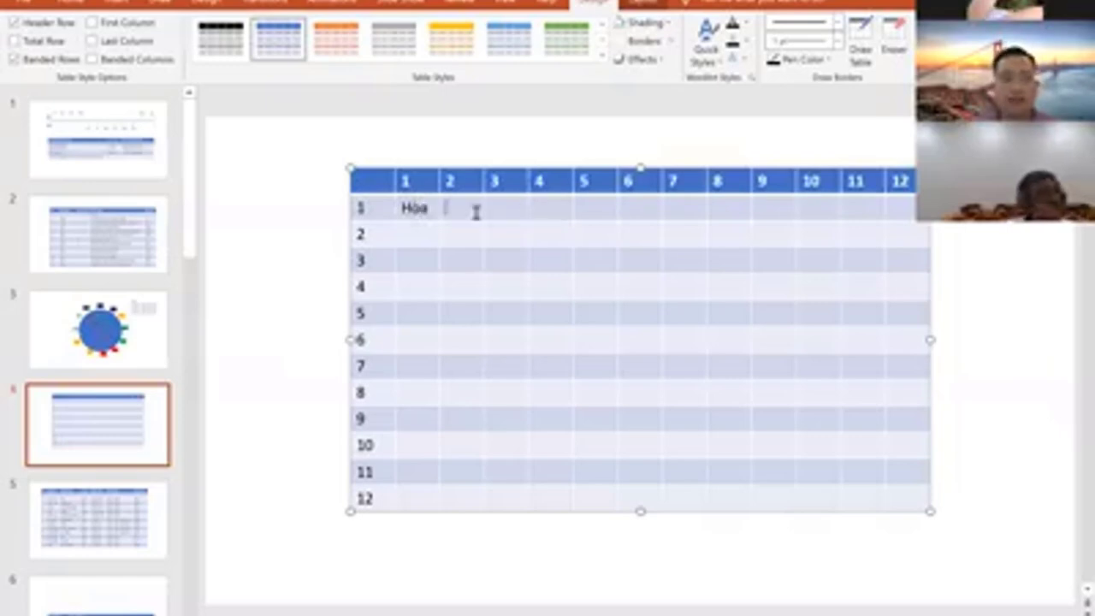
text(Hòa)
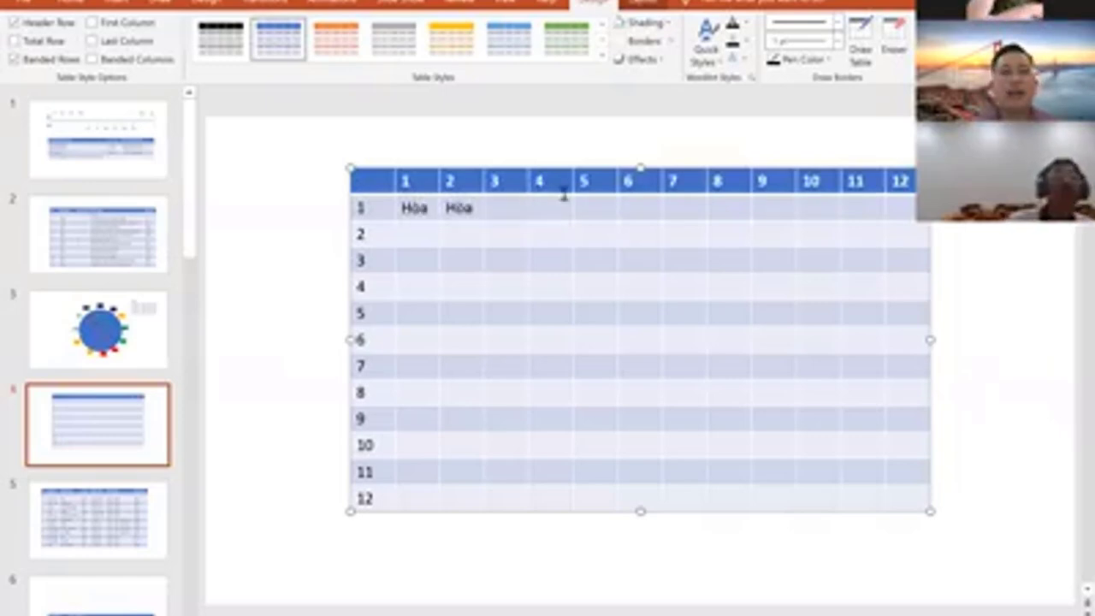
- Enter "Bị khắc" in row 1 under column 3 and check the numbered circle diagram on slide 3
click(510, 206)
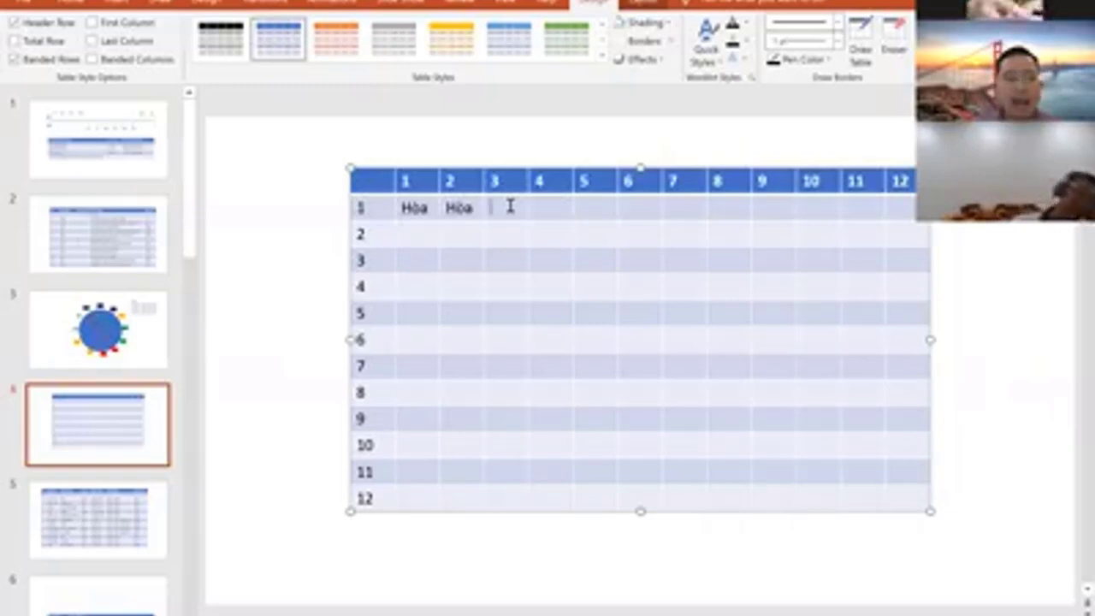
text(Bị)
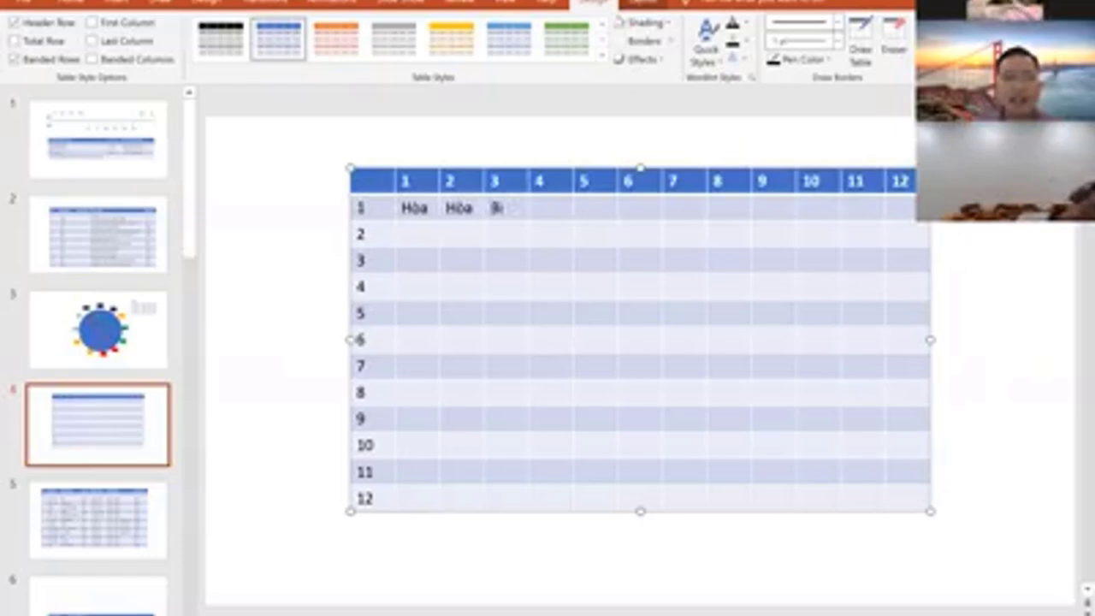
text(i kh)
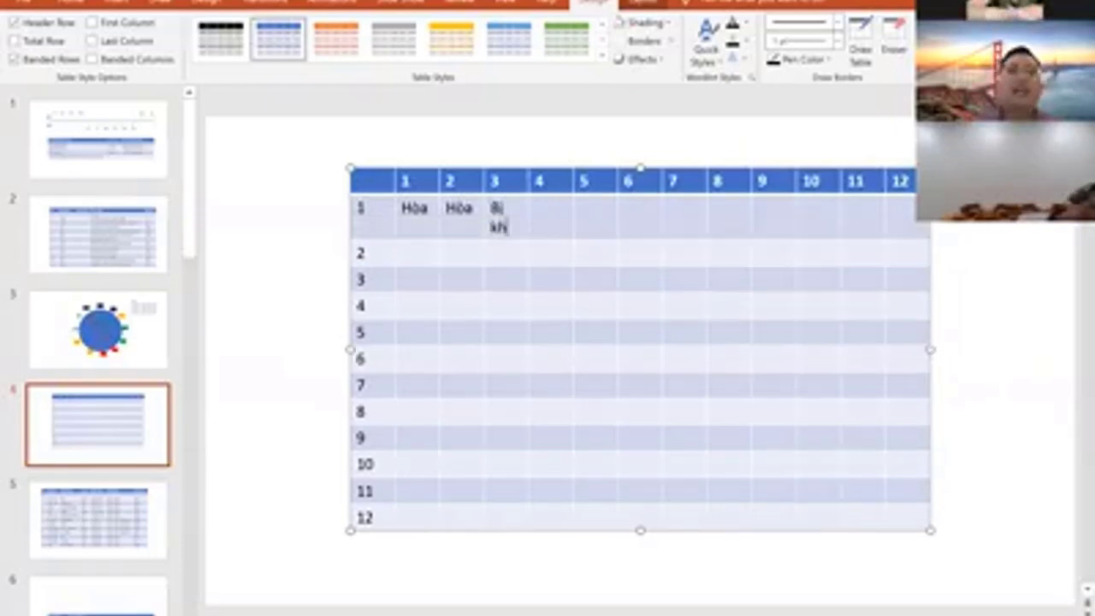
text(ắc)
click(94, 342)
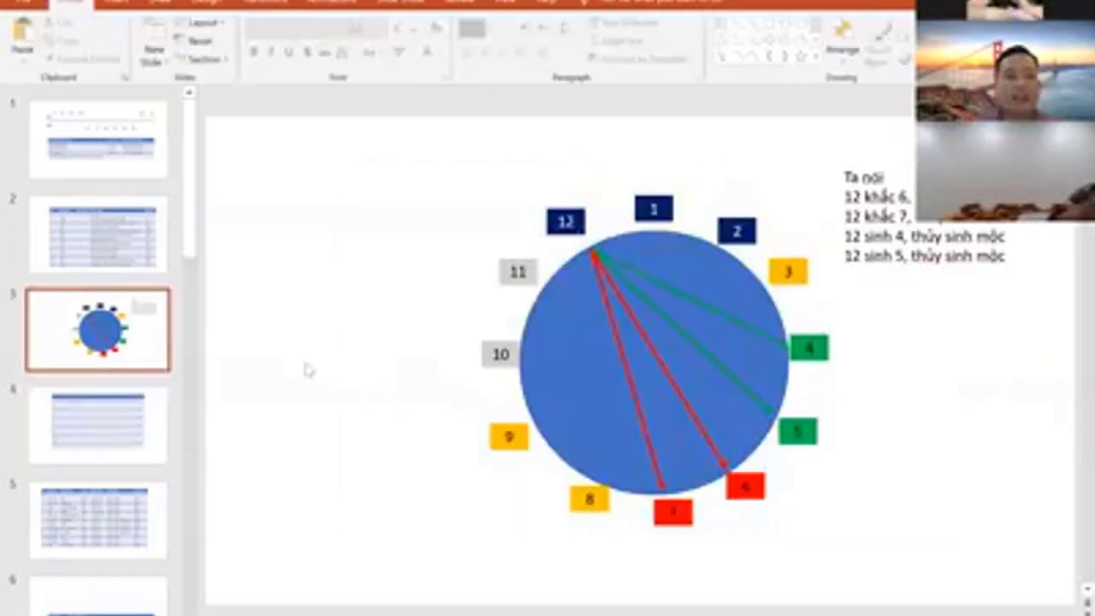
click(124, 446)
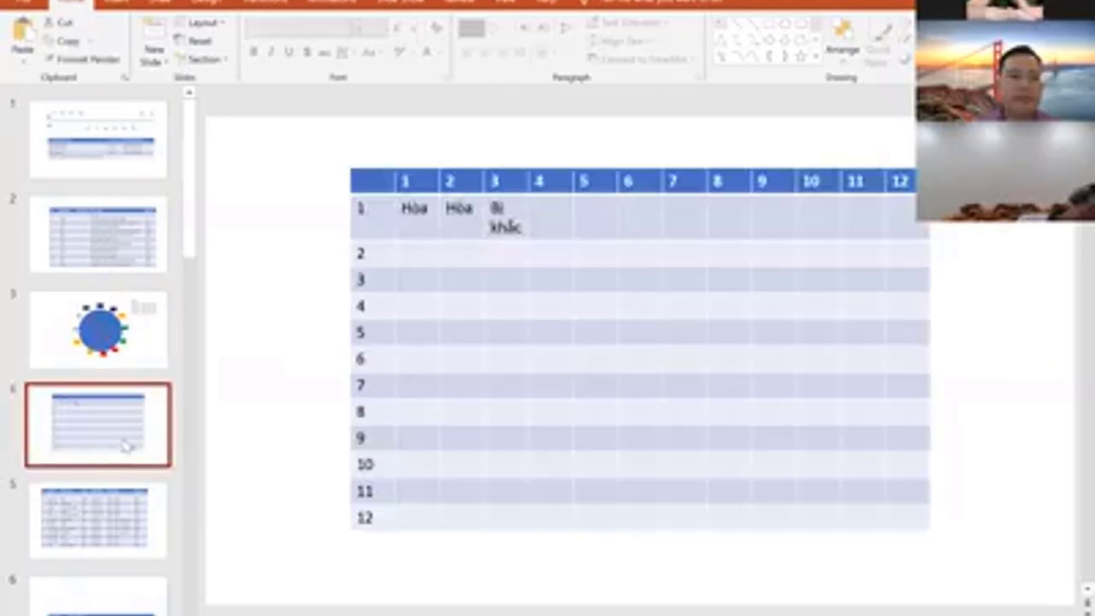
- Add a text box above the table on slide 4 reading "Ta là cột – đối phương là hàng"
click(365, 187)
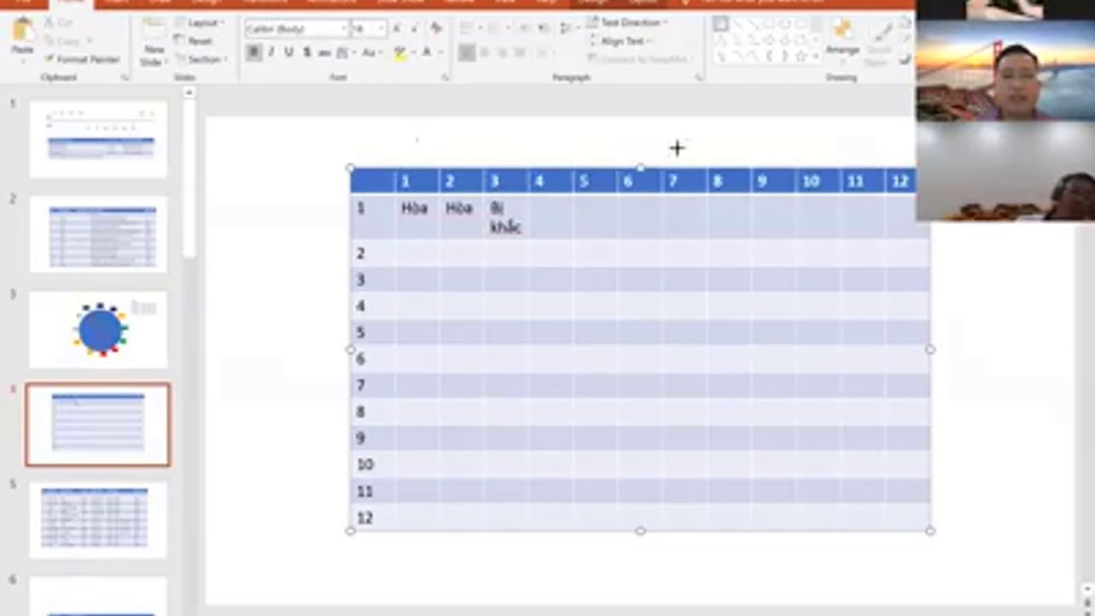
drag(832, 159, 830, 158)
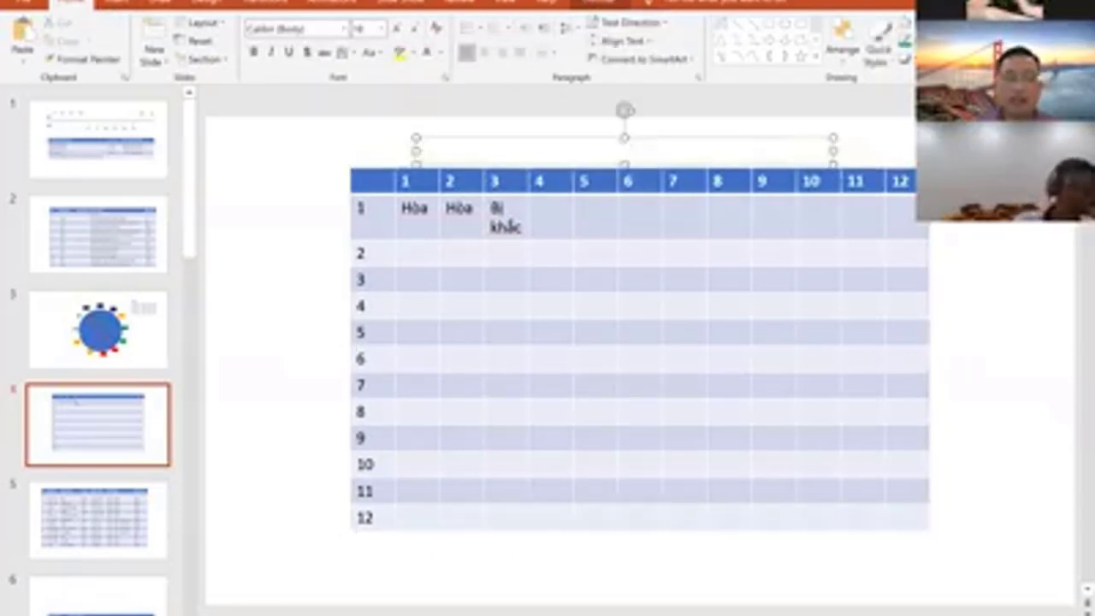
text(Ta là cột )
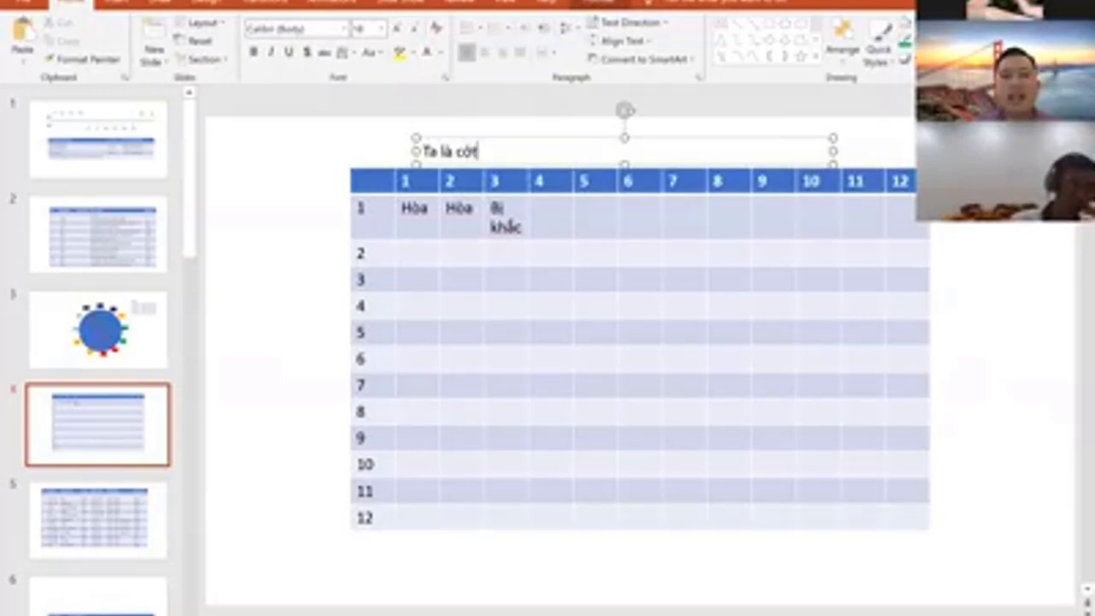
text(- đối)
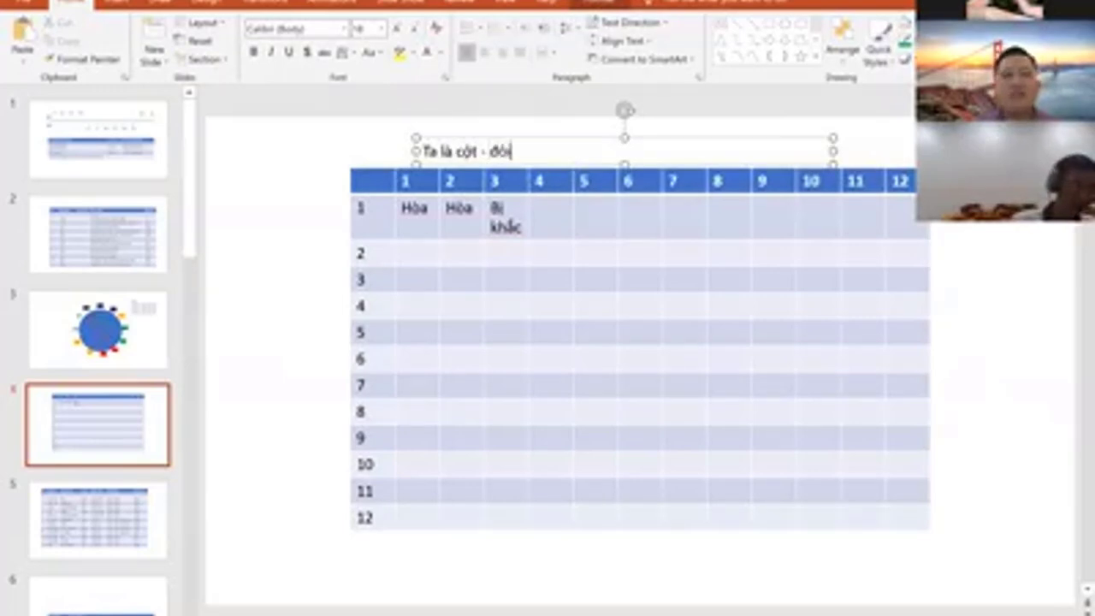
text( phương là hàng)
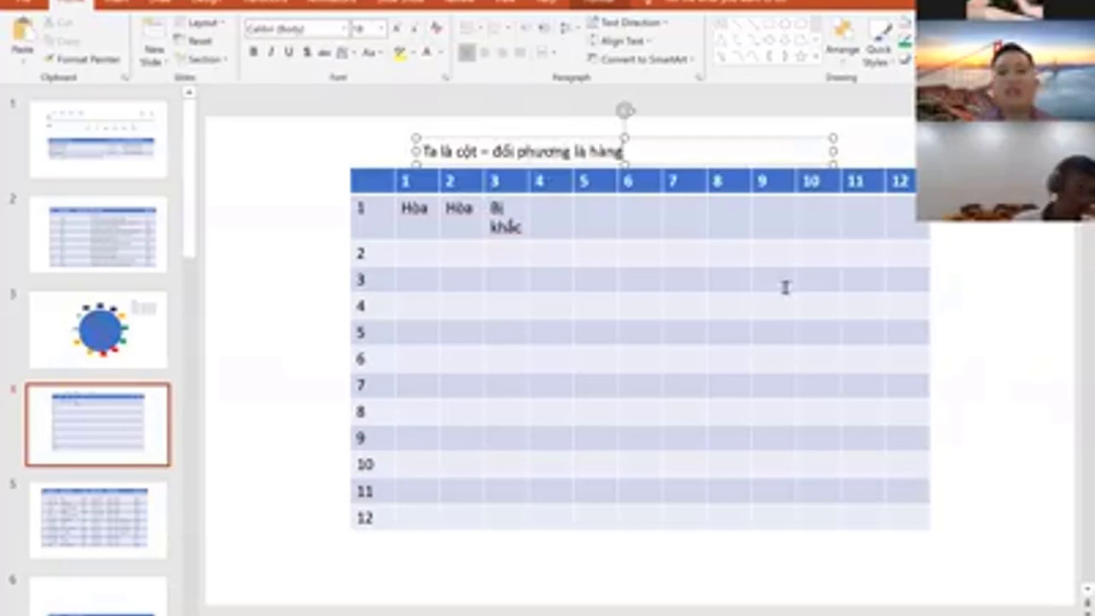
- Widen the table on both sides so that it spans nearly the full width of the slide
click(360, 364)
click(350, 360)
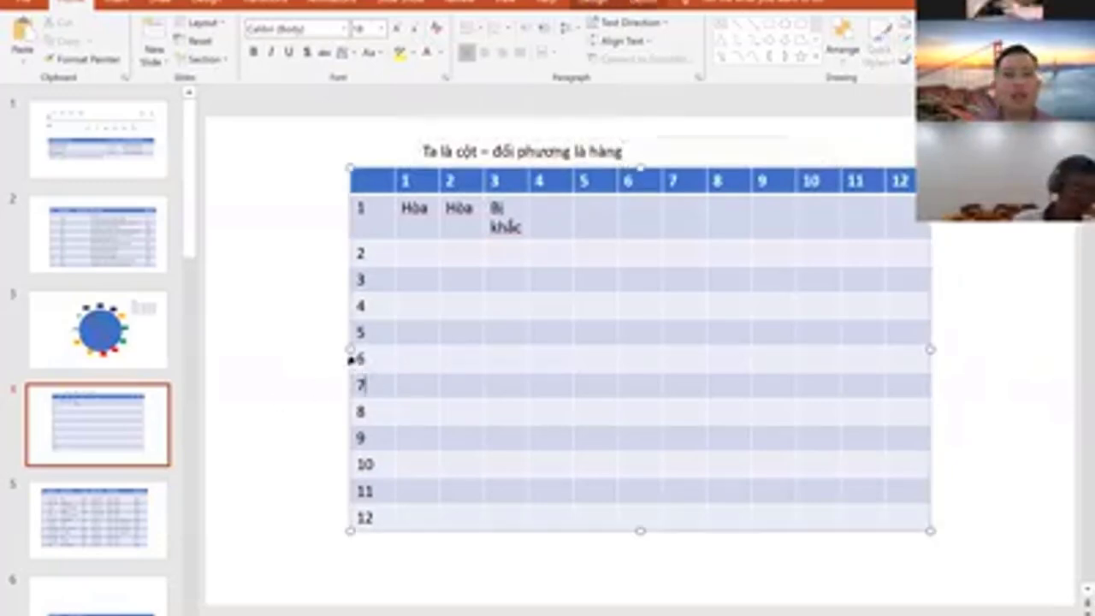
drag(350, 349, 268, 358)
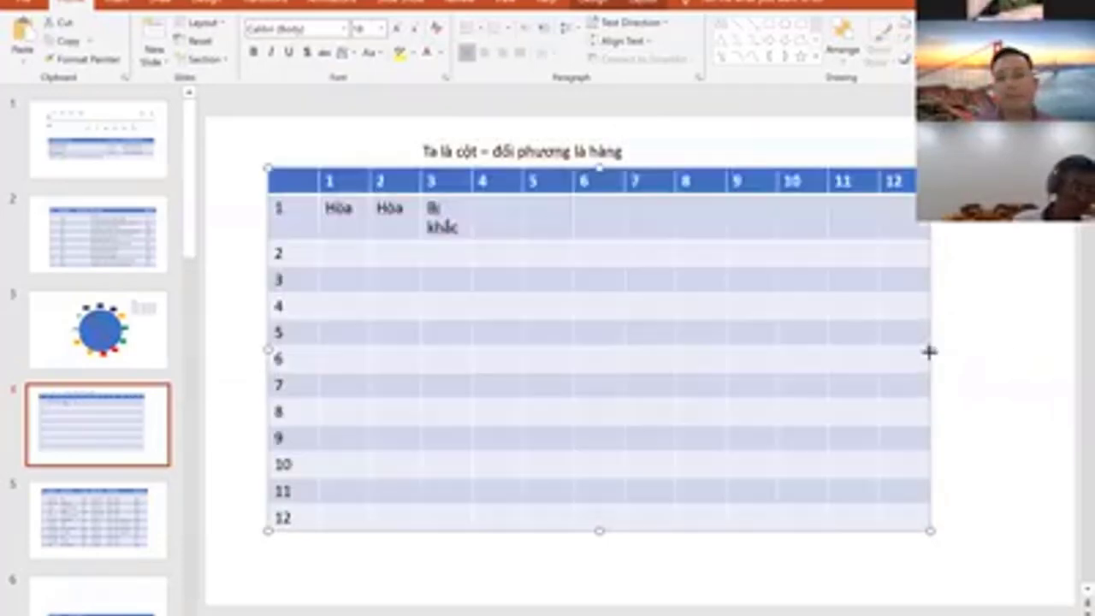
drag(929, 351, 1040, 344)
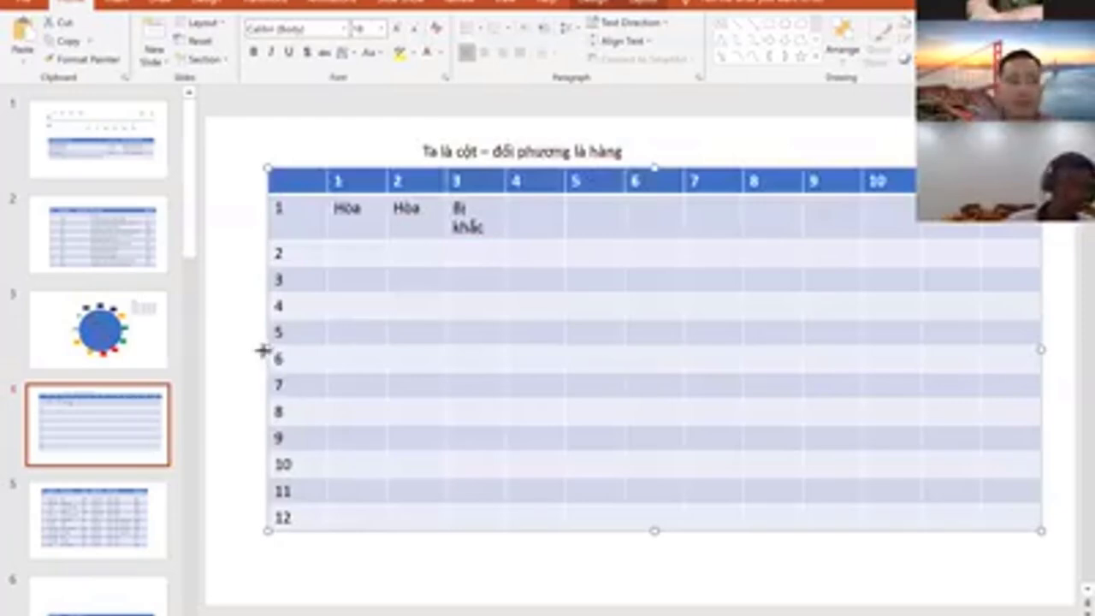
drag(261, 350, 242, 356)
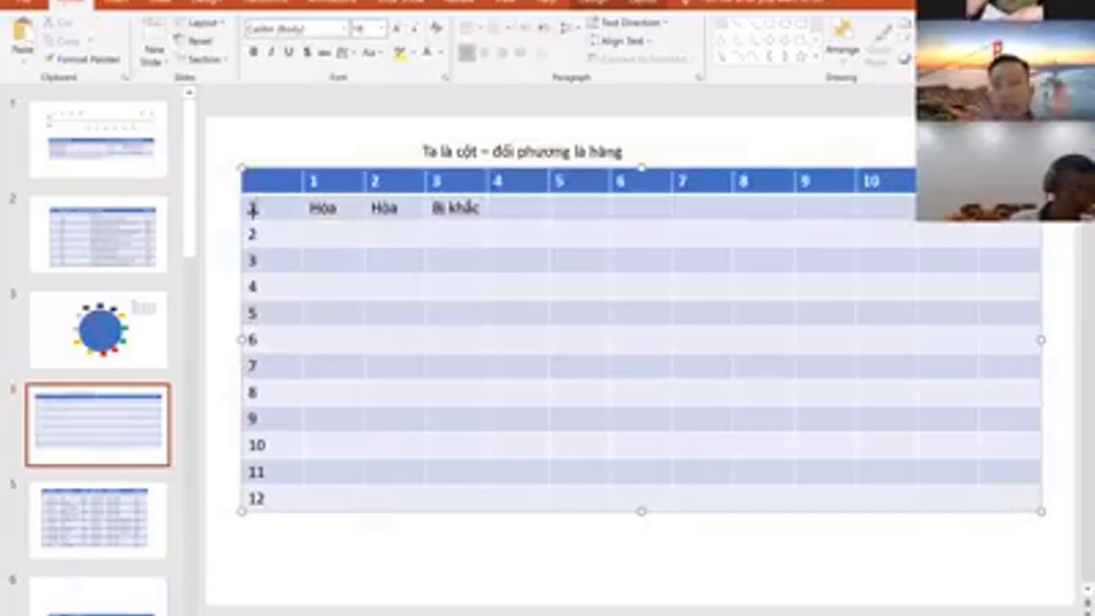
- Enter "Ta sinh" in row 1 under columns 4 and 5
click(338, 208)
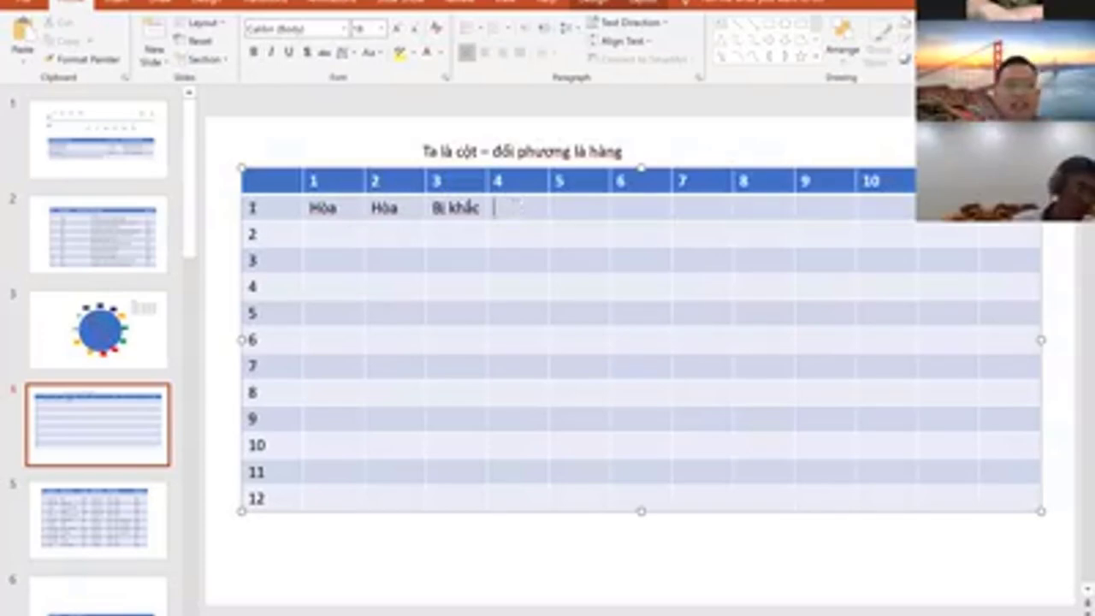
text(a sinh)
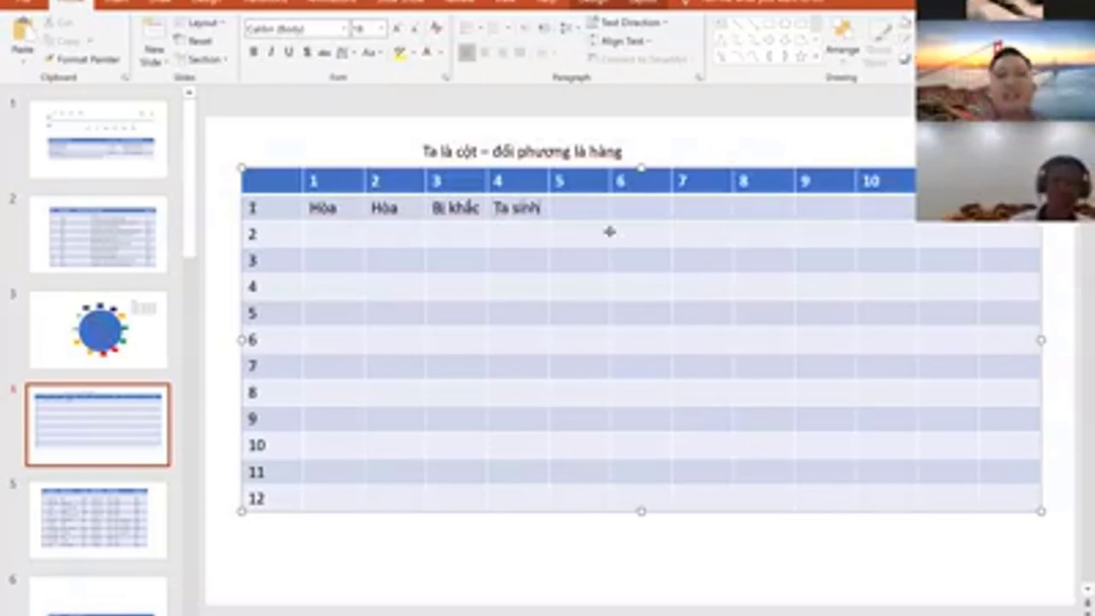
click(590, 214)
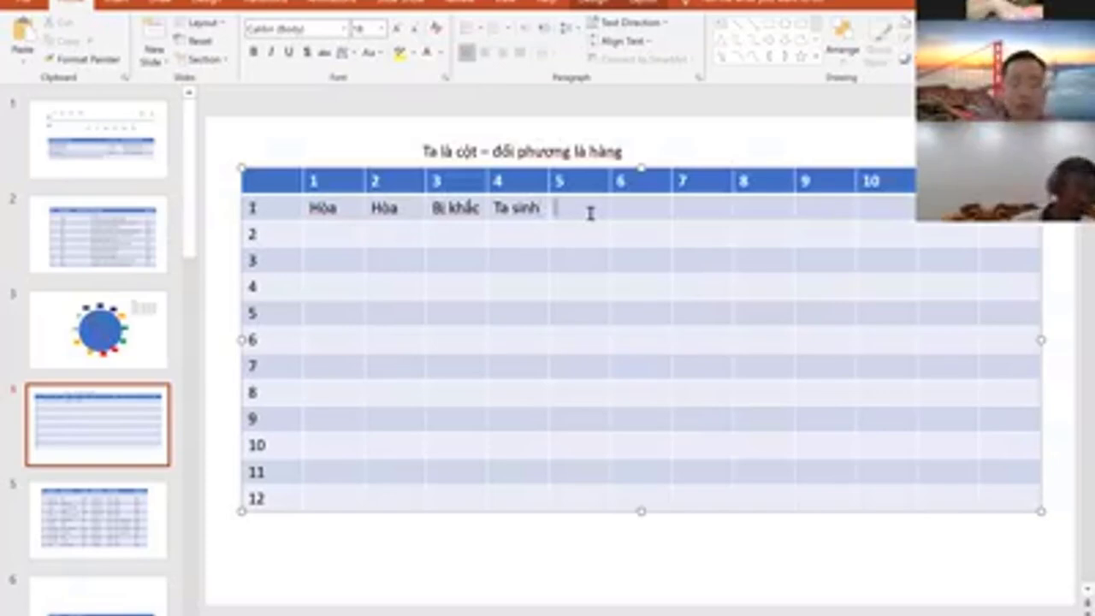
text(Ta sinh)
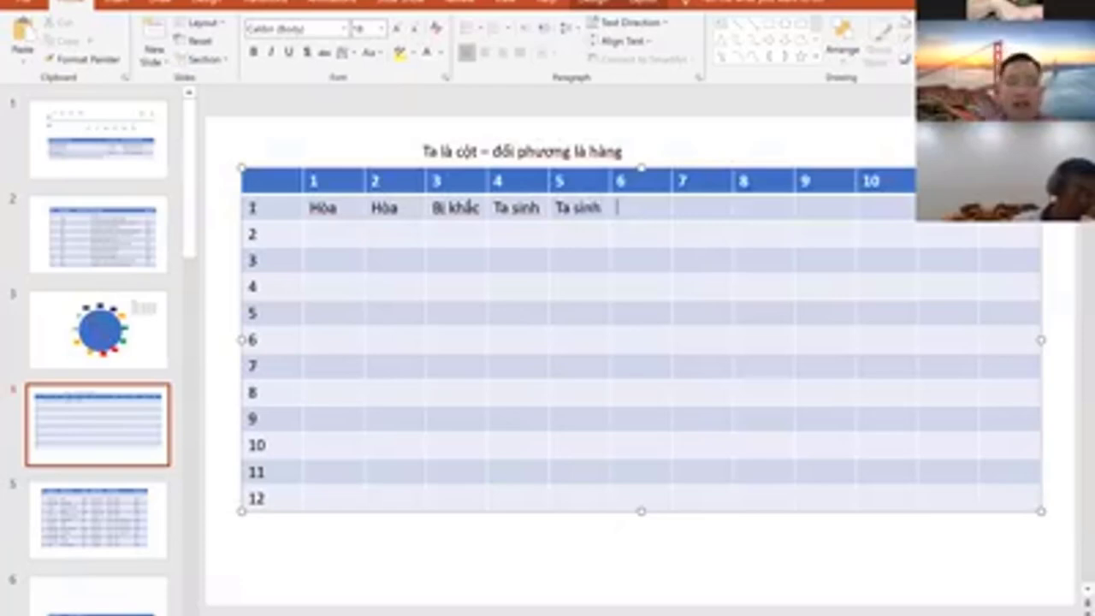
- Enter "Ta khắc" in row 1 under columns 6 and 7, checking the circle diagram on slide 3 in between
text(Ta kha)
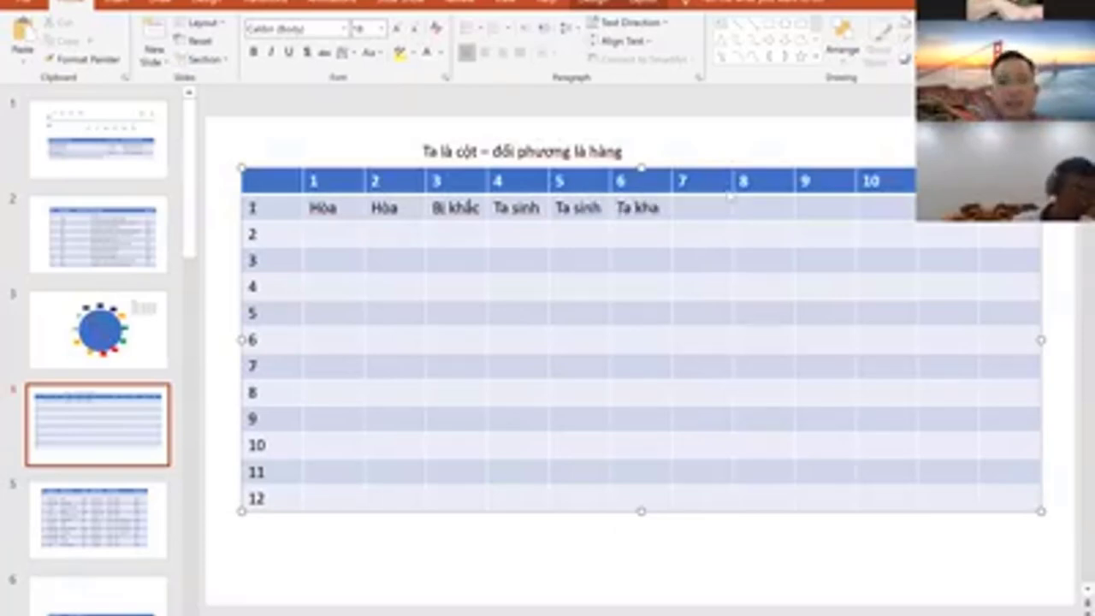
text(ắc)
click(99, 329)
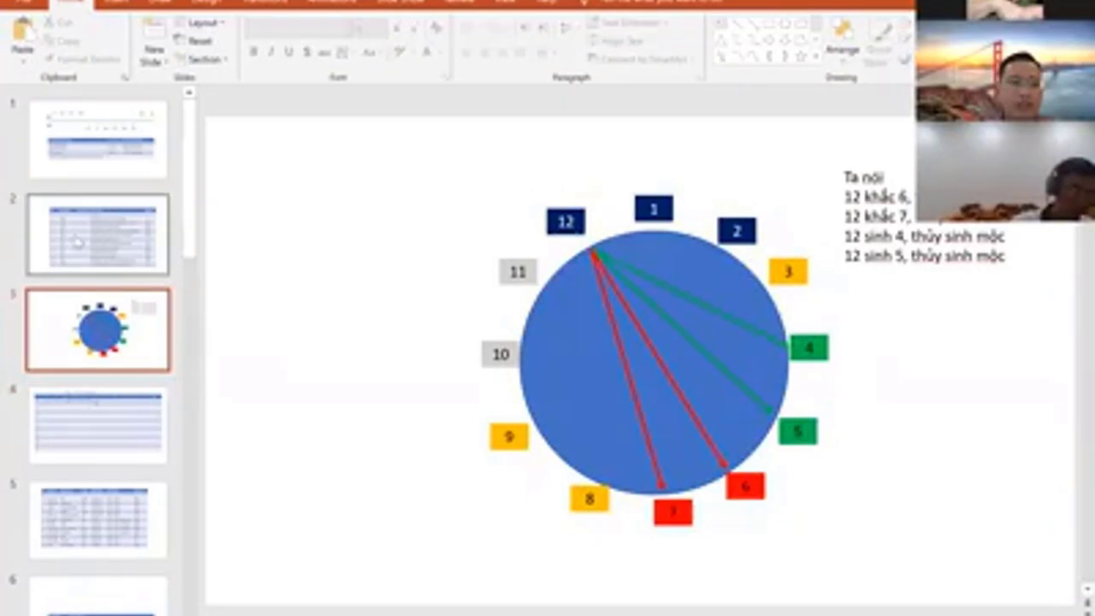
key(Down)
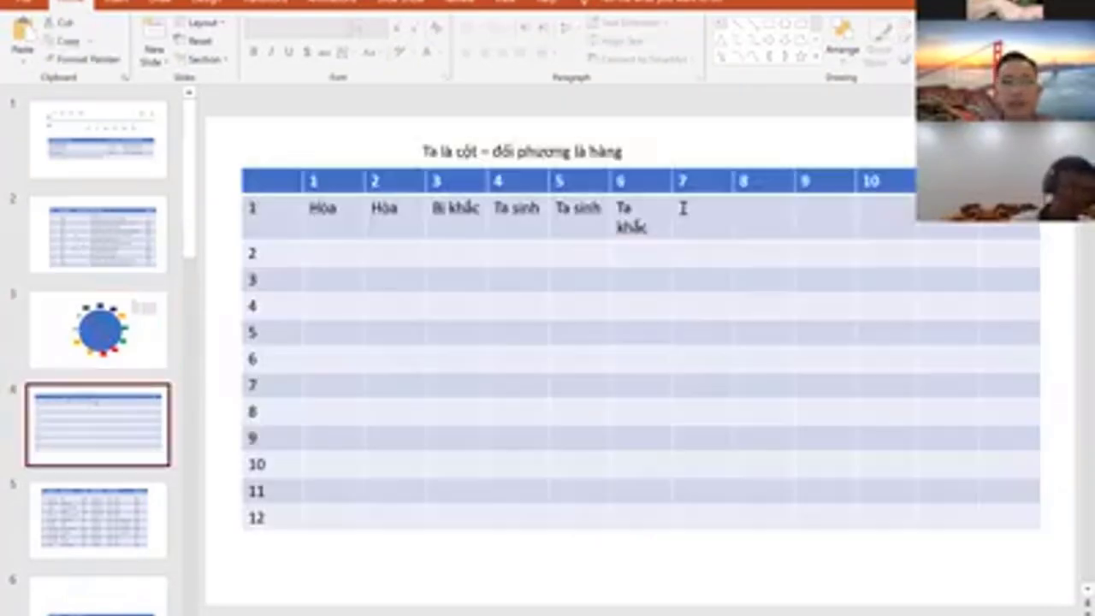
click(683, 208)
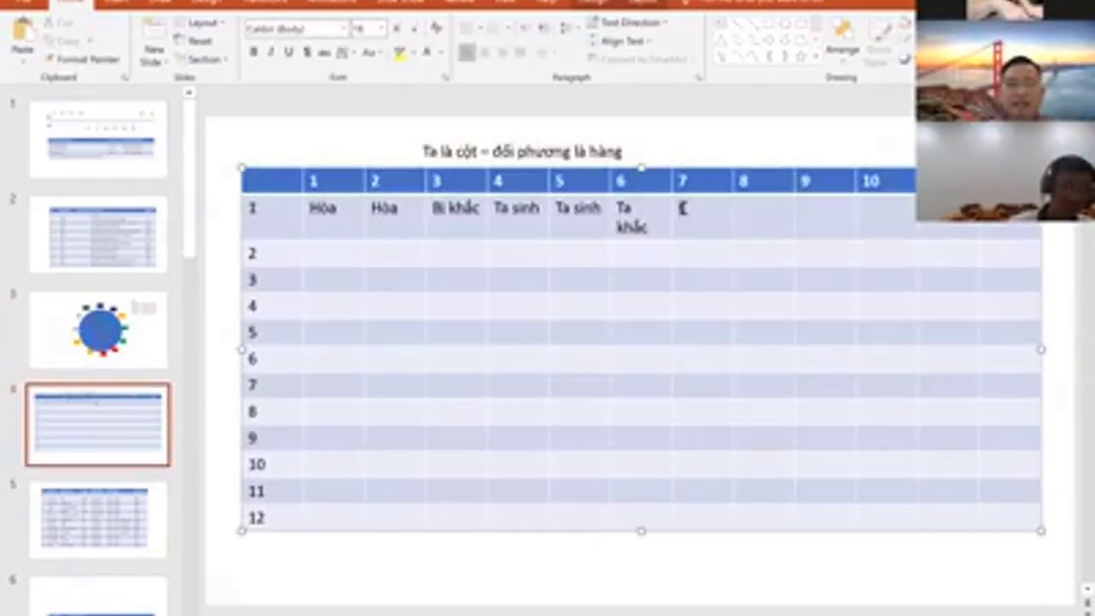
text(Ta khắc)
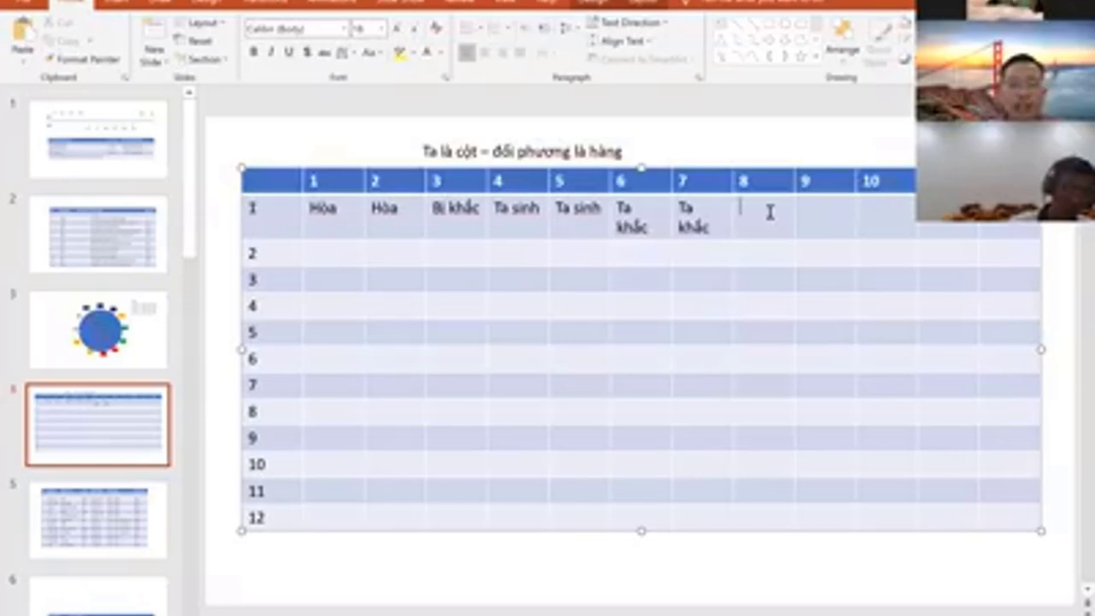
- Enter "Bị khắc" in row 1 under columns 8 and 9
text(Bị khắc)
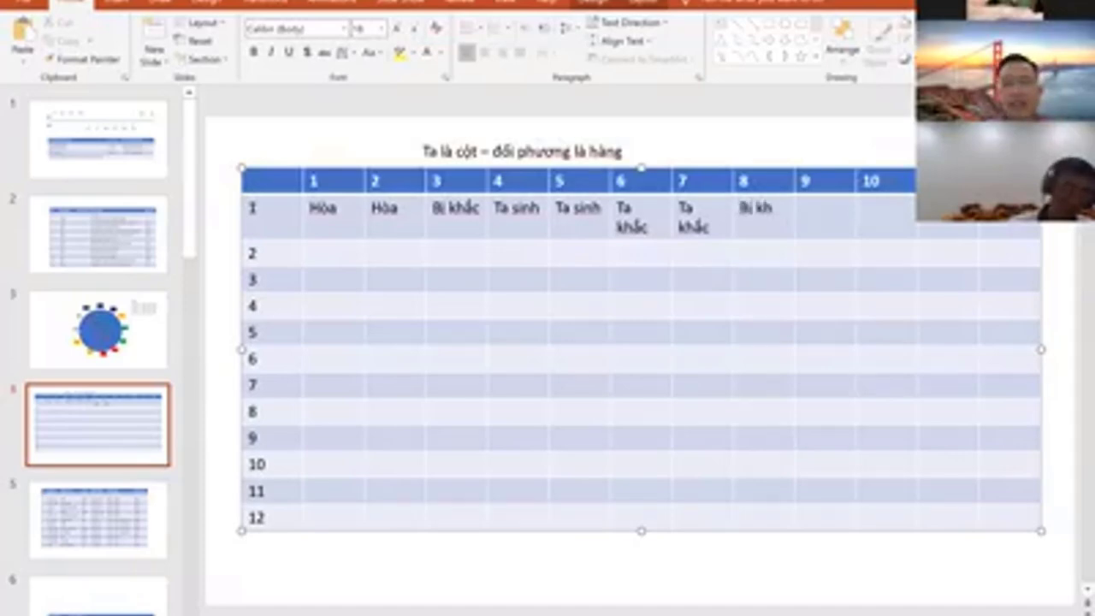
click(832, 227)
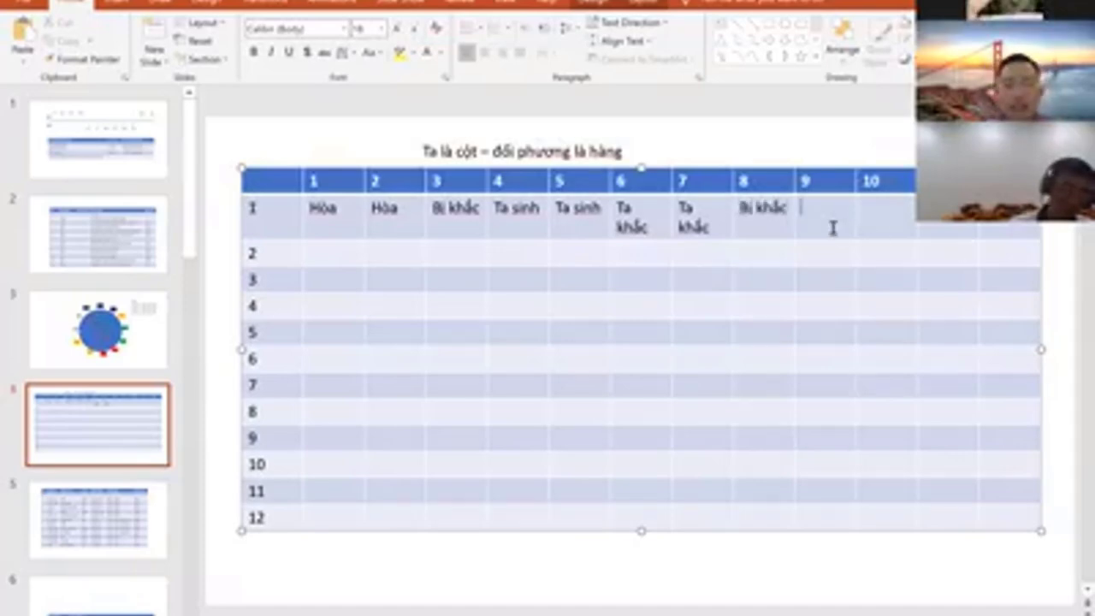
text(Bị kh)
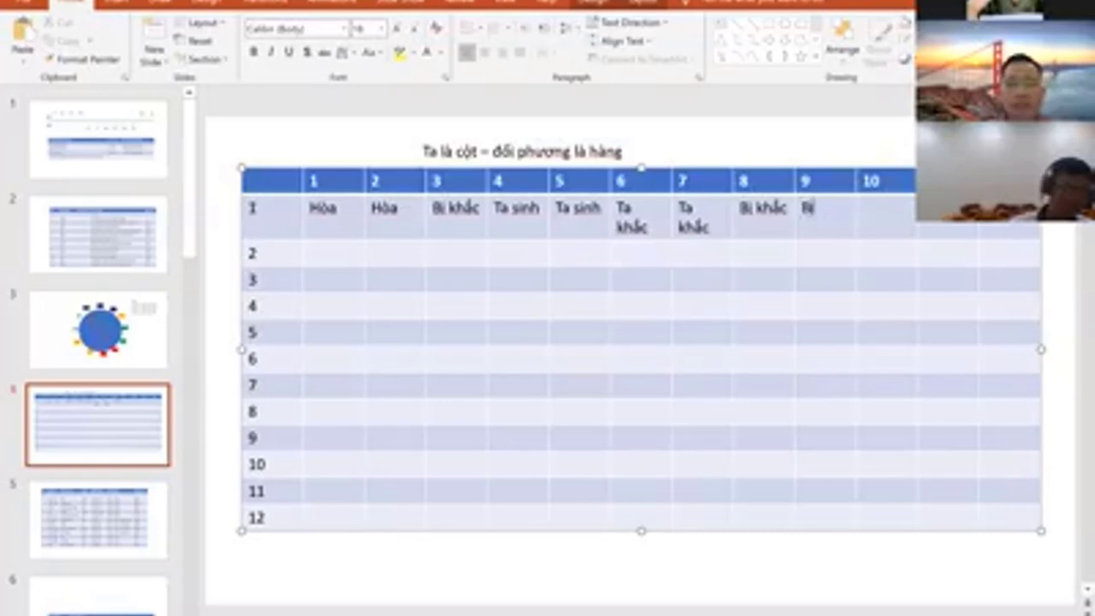
text(ắc)
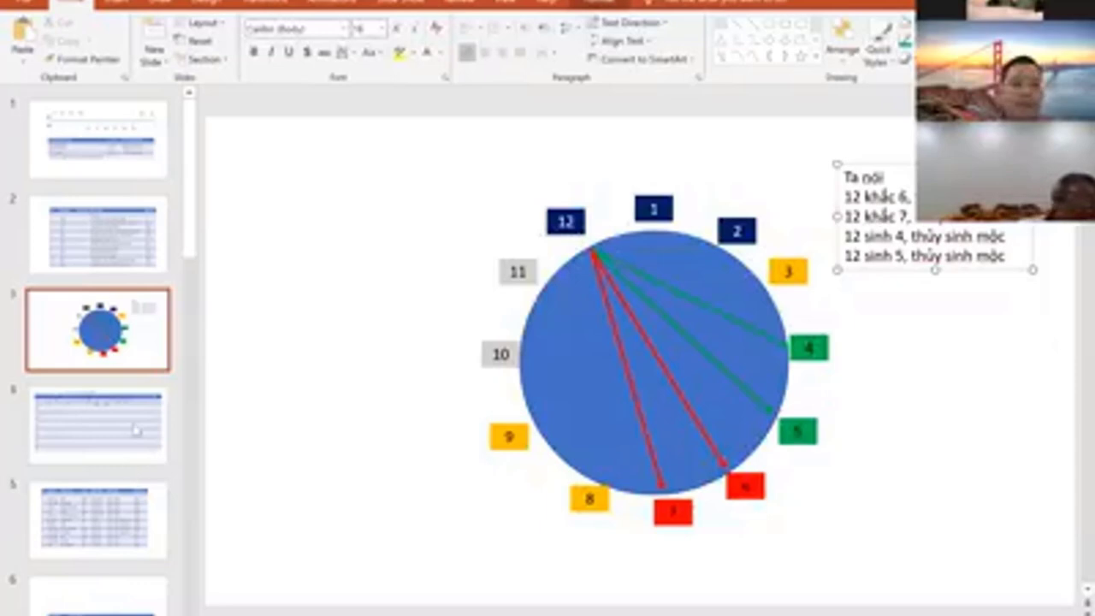
- Return to the table on slide 4 and enter "Sinh ta" in row 1 under column 10
click(134, 440)
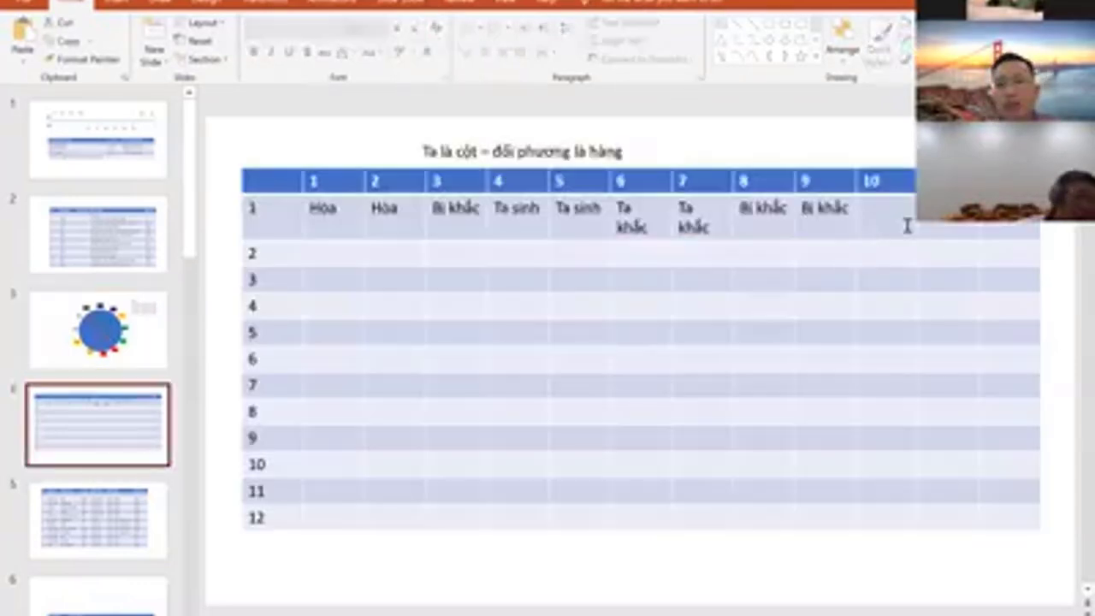
click(906, 226)
text(S)
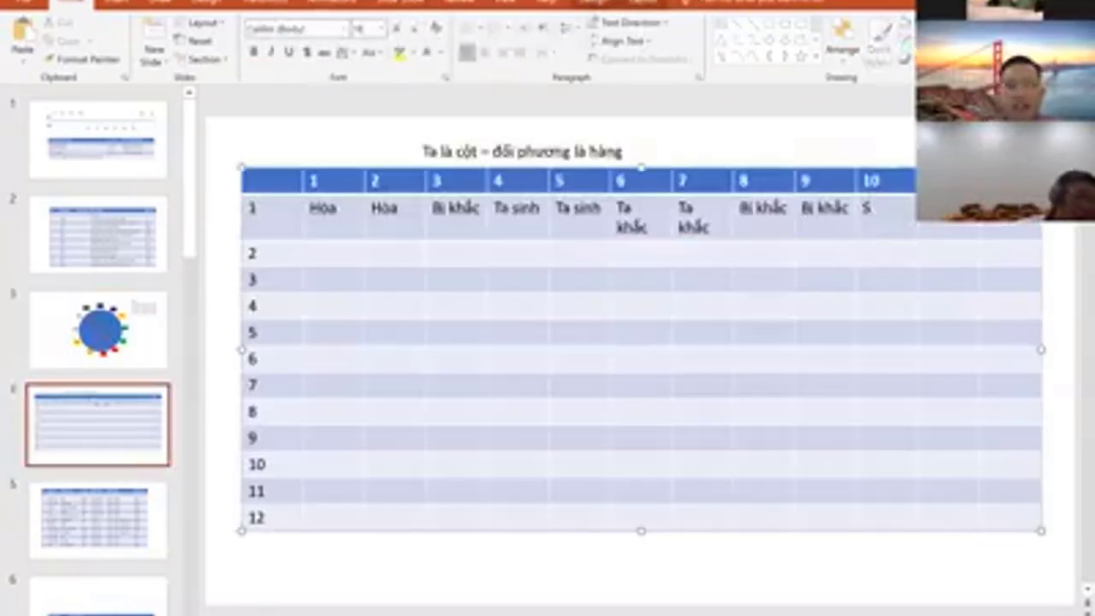
text(inh tai)
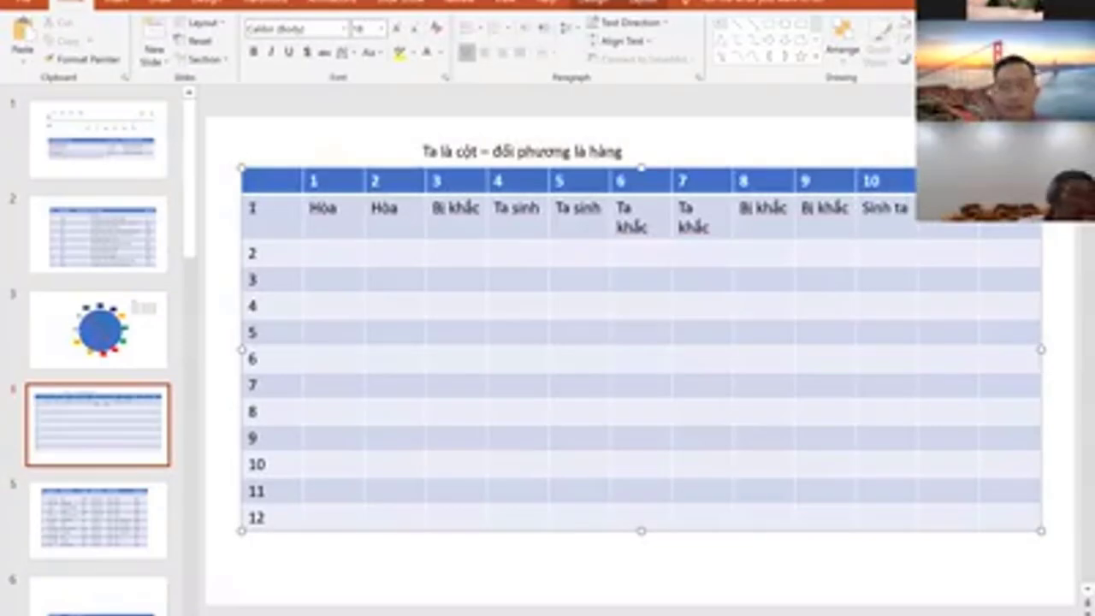